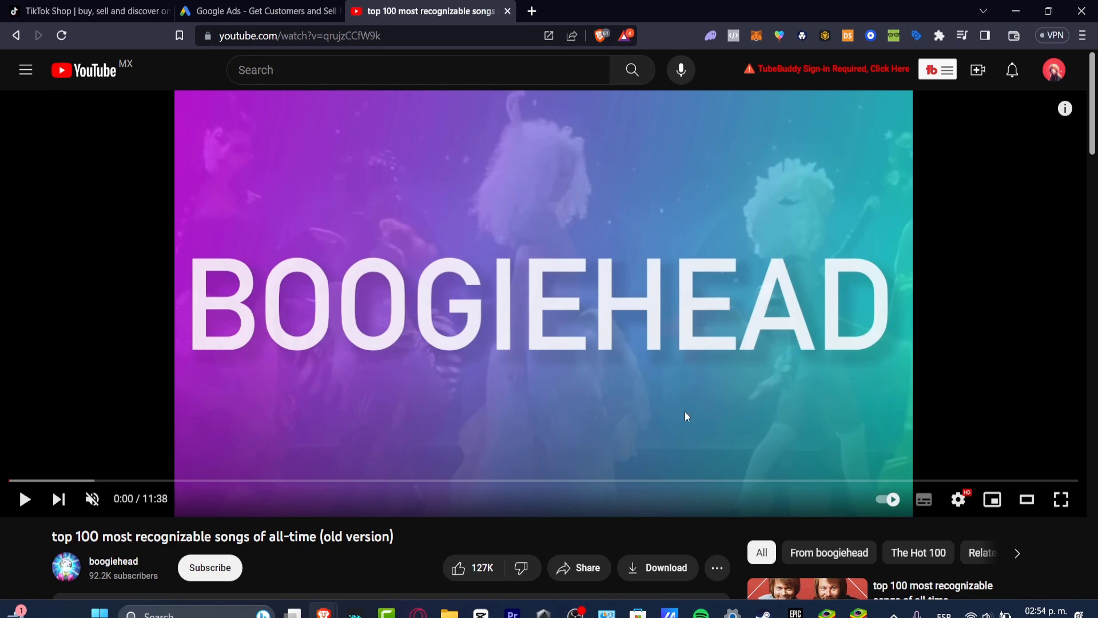
Step: Scroll the YouTube watch page down to the video's description
scroll(630, 515, down, 3)
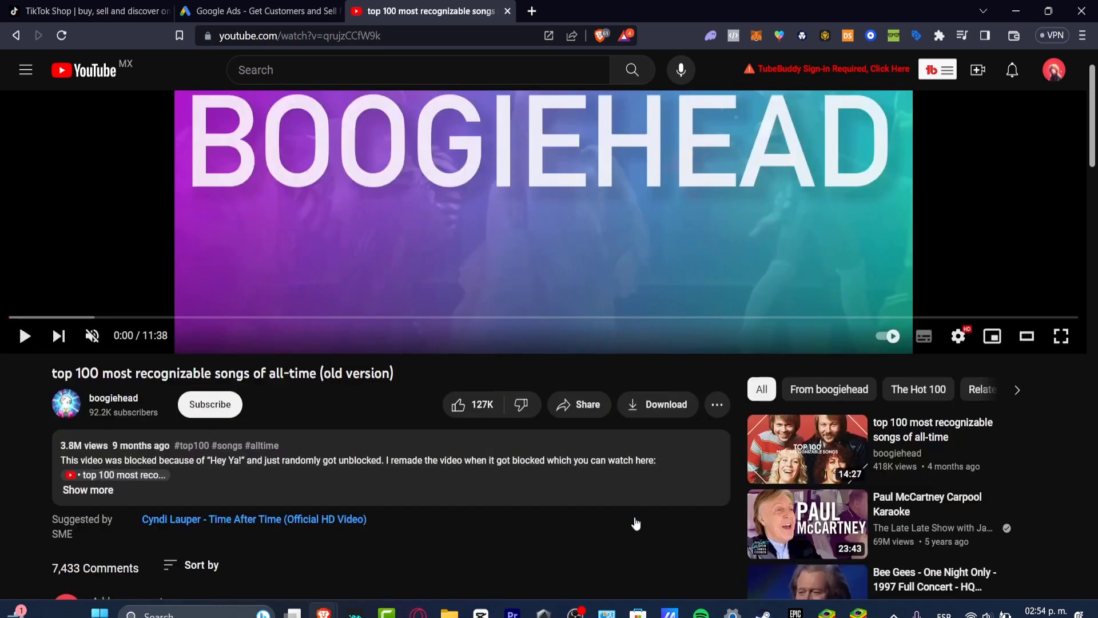
scroll(636, 523, down, 1)
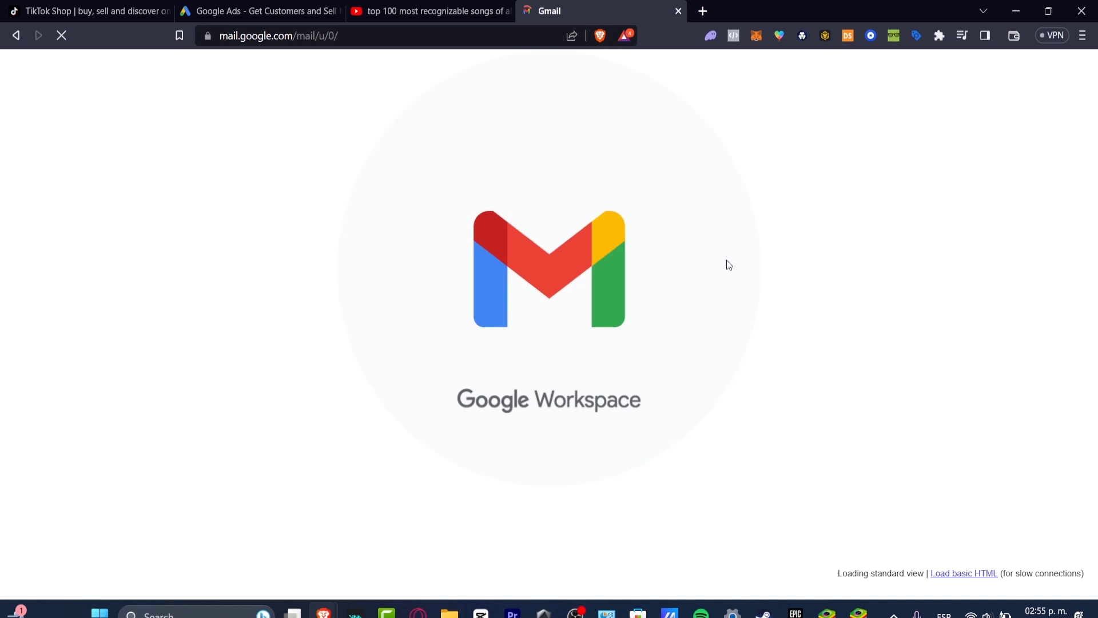
Step: Check the signed-in YouTube account, glance at Gmail, then bring up the Google Ads homepage
click(446, 8)
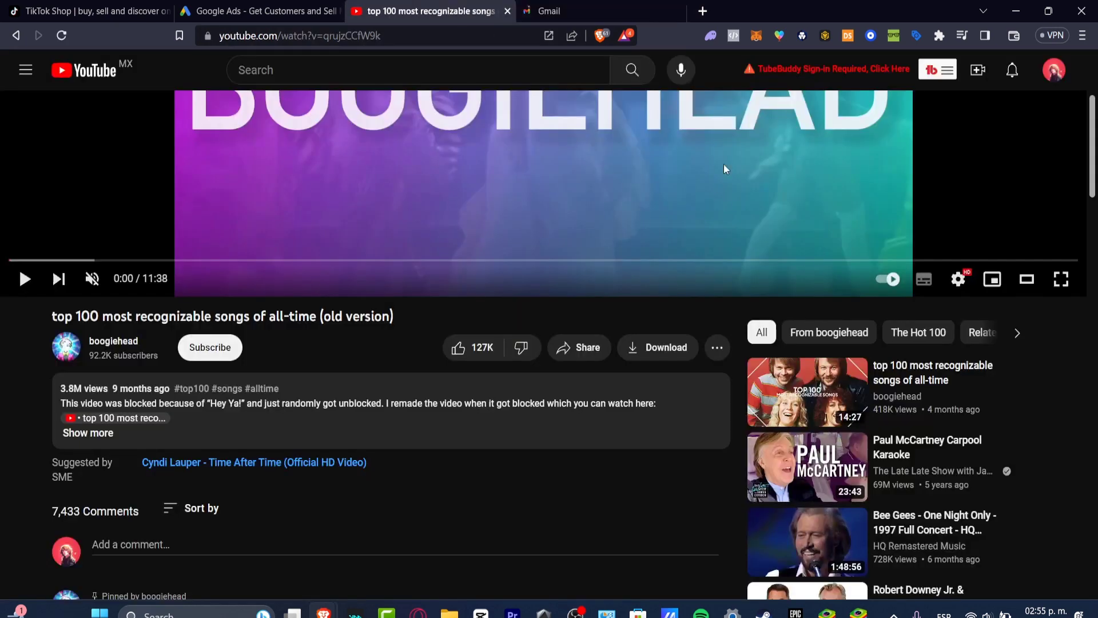
click(1054, 70)
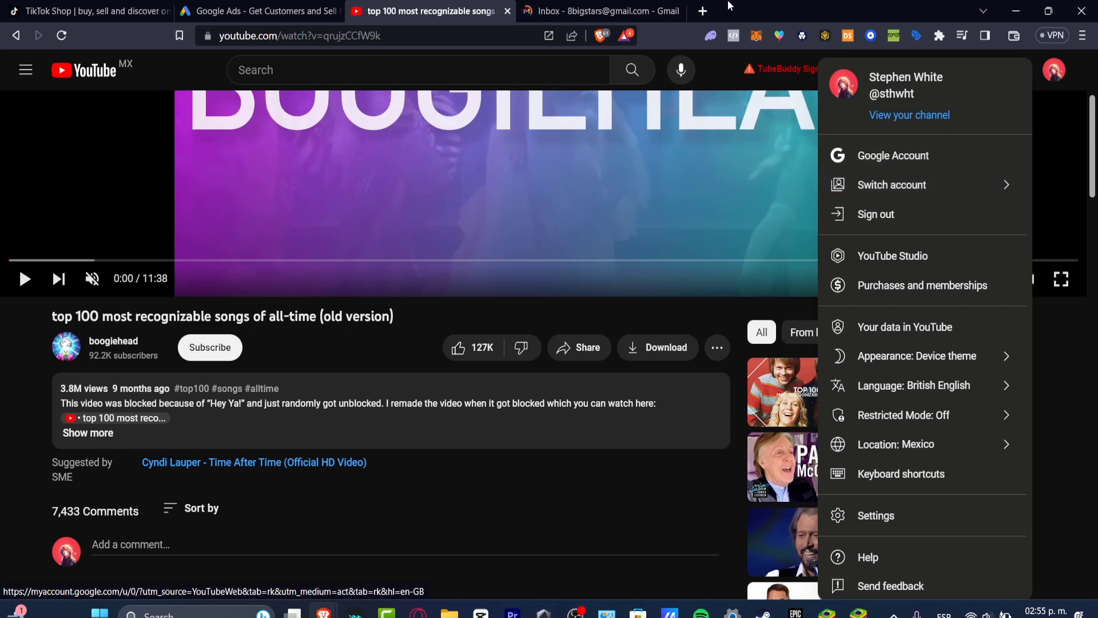
click(601, 11)
click(461, 6)
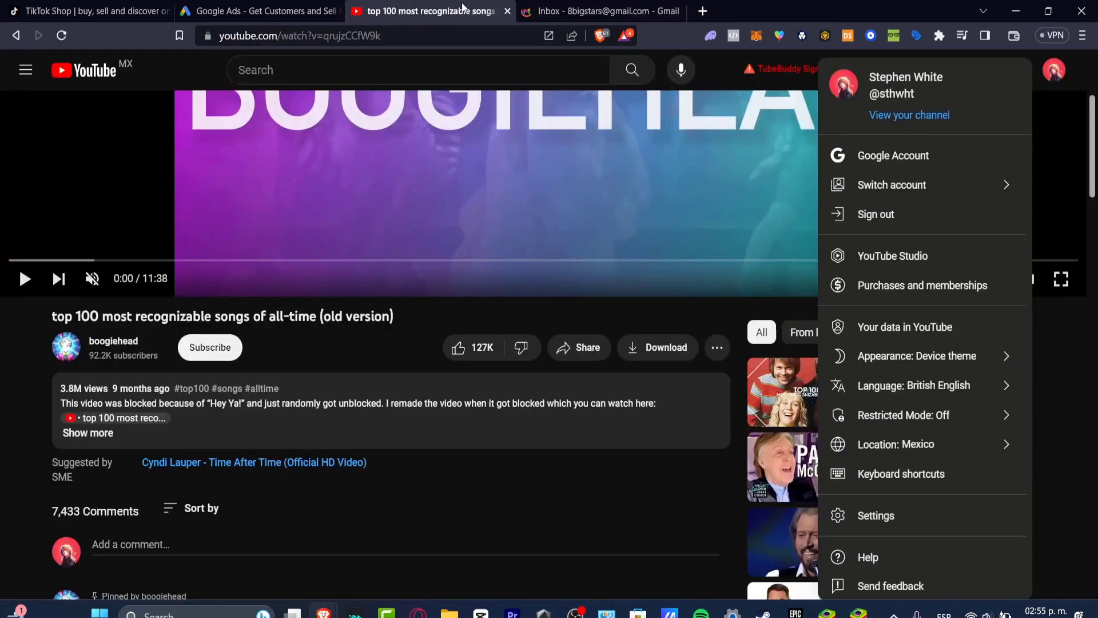
click(281, 7)
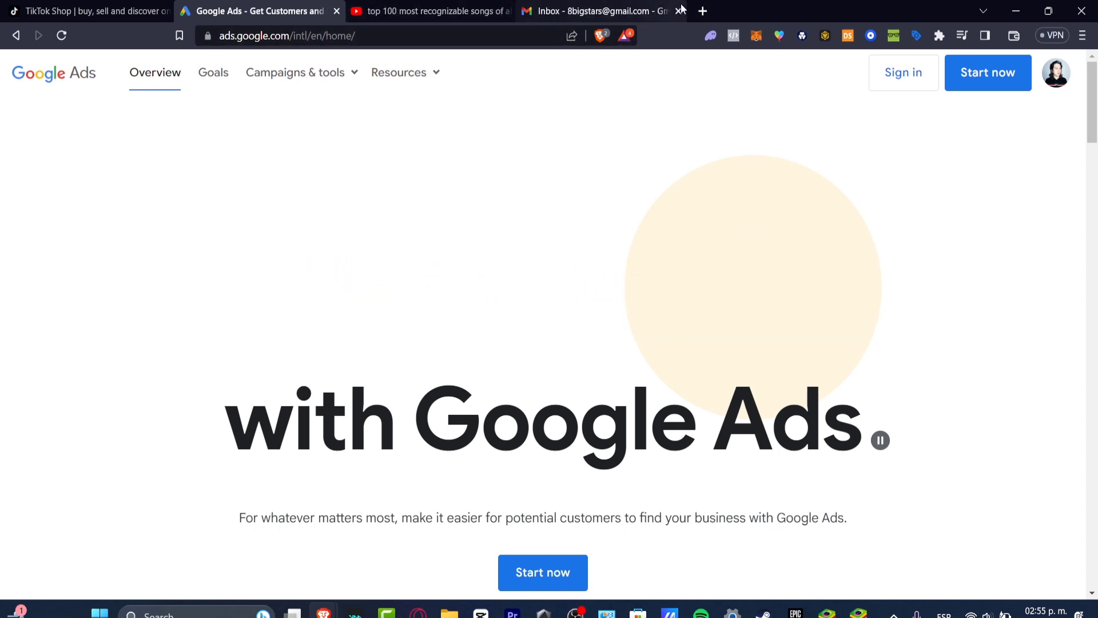
Step: Close Gmail, get started in Google Ads, and open the first listed account's Overview
click(679, 10)
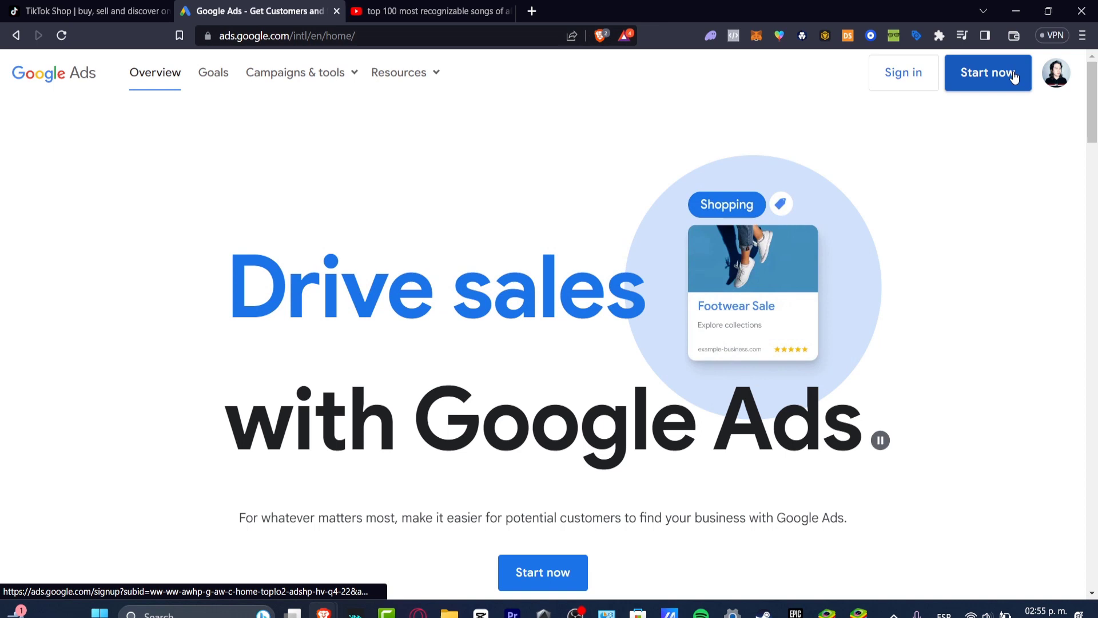
click(936, 83)
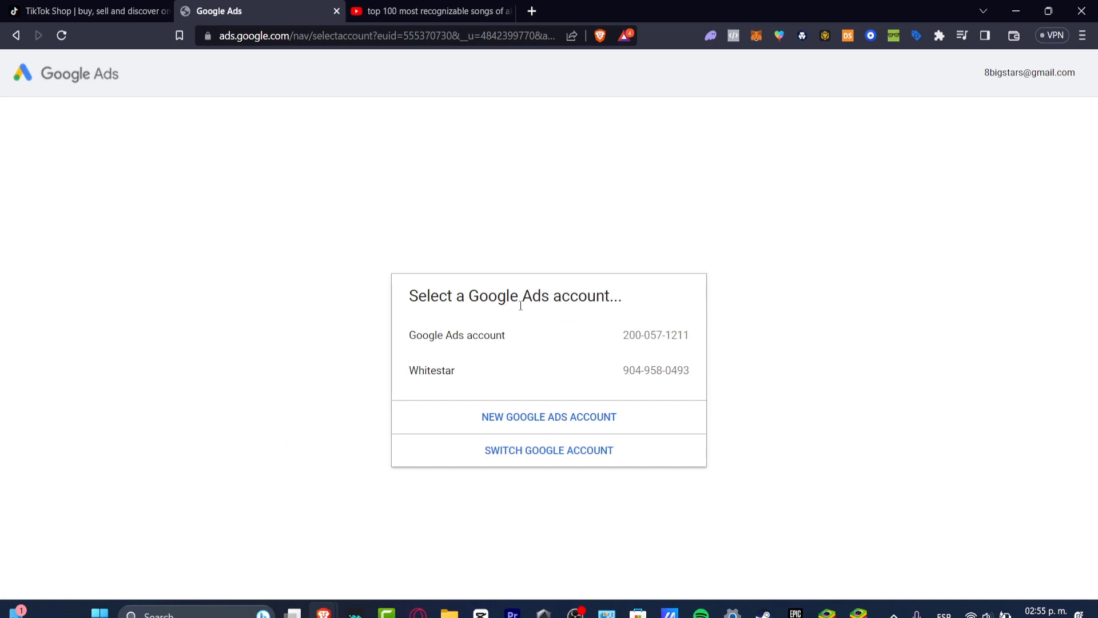
drag(511, 298, 611, 289)
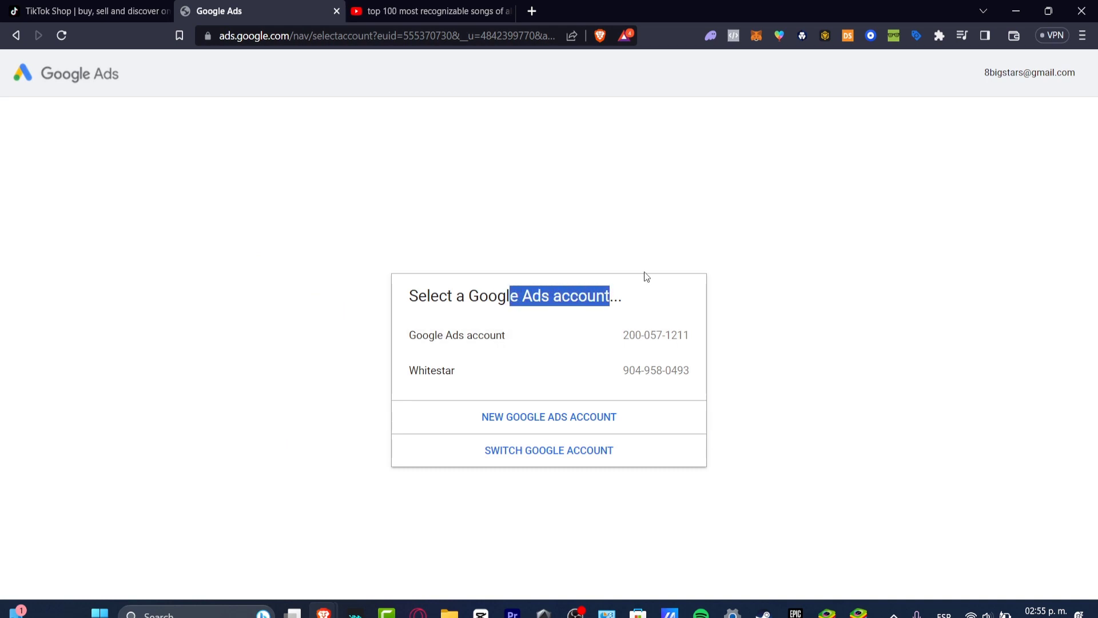
click(507, 339)
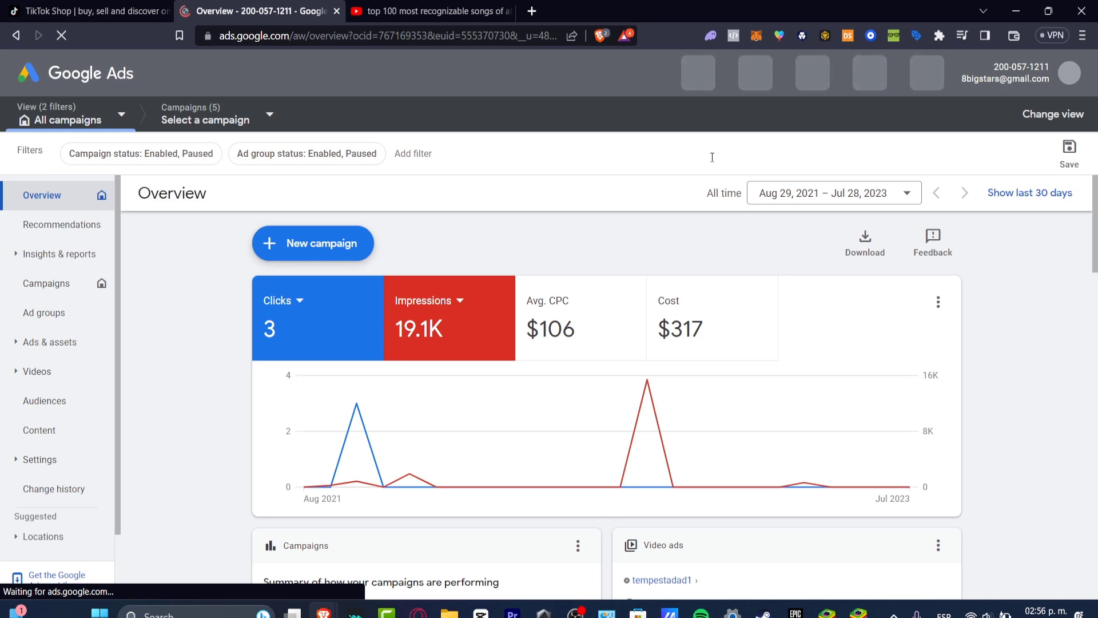
key(ctrl+Tab)
scroll(829, 369, down, 4)
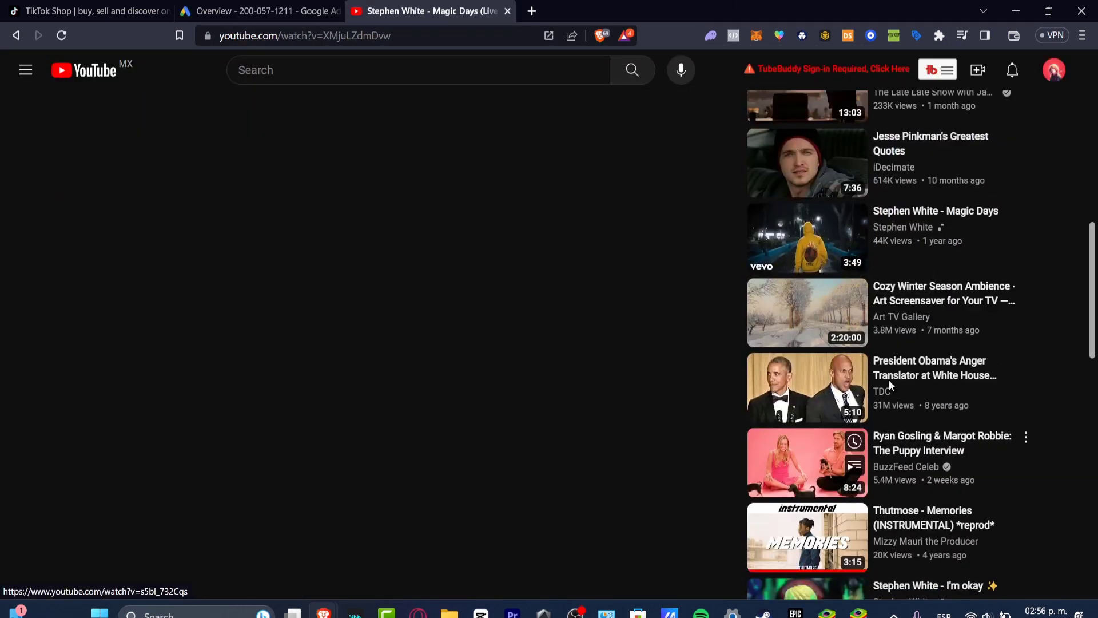
click(402, 35)
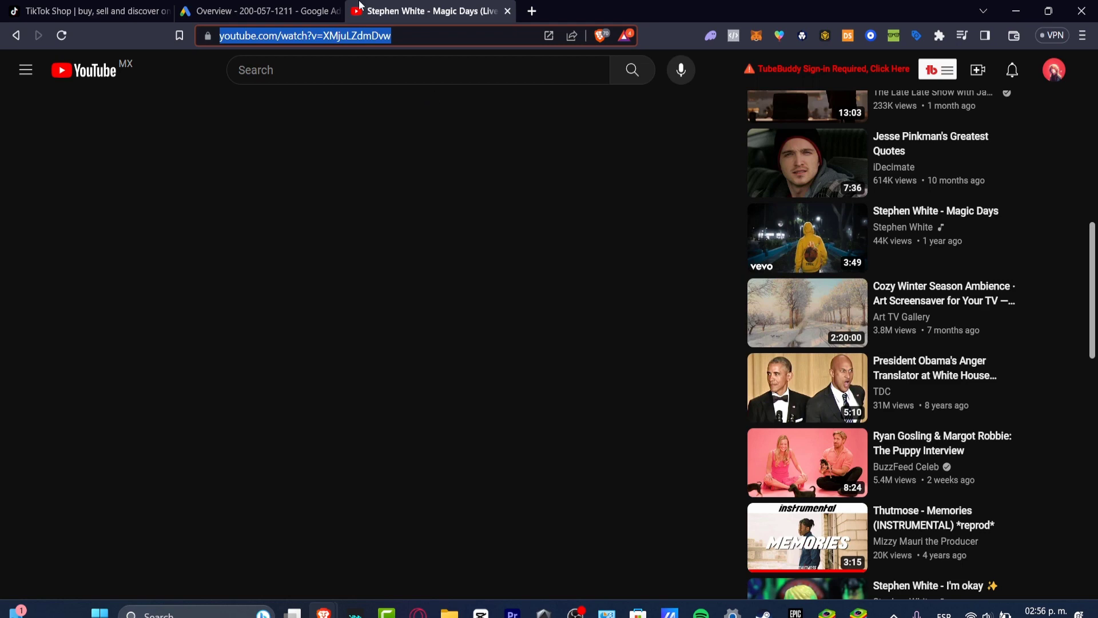
click(273, 7)
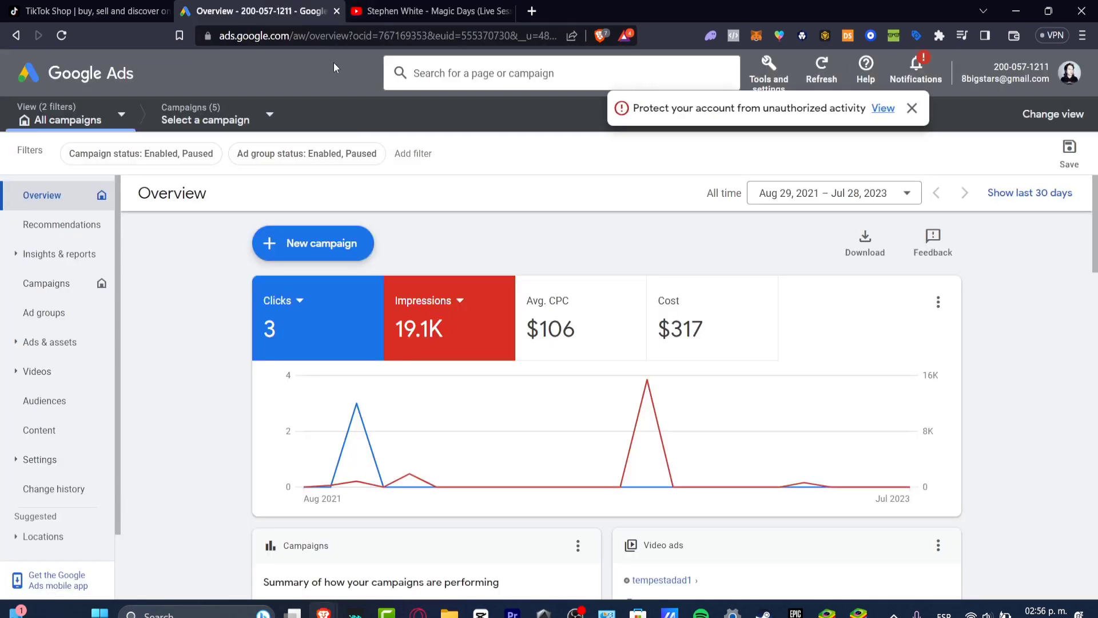
Step: Start a new campaign from the Google Ads account
click(335, 234)
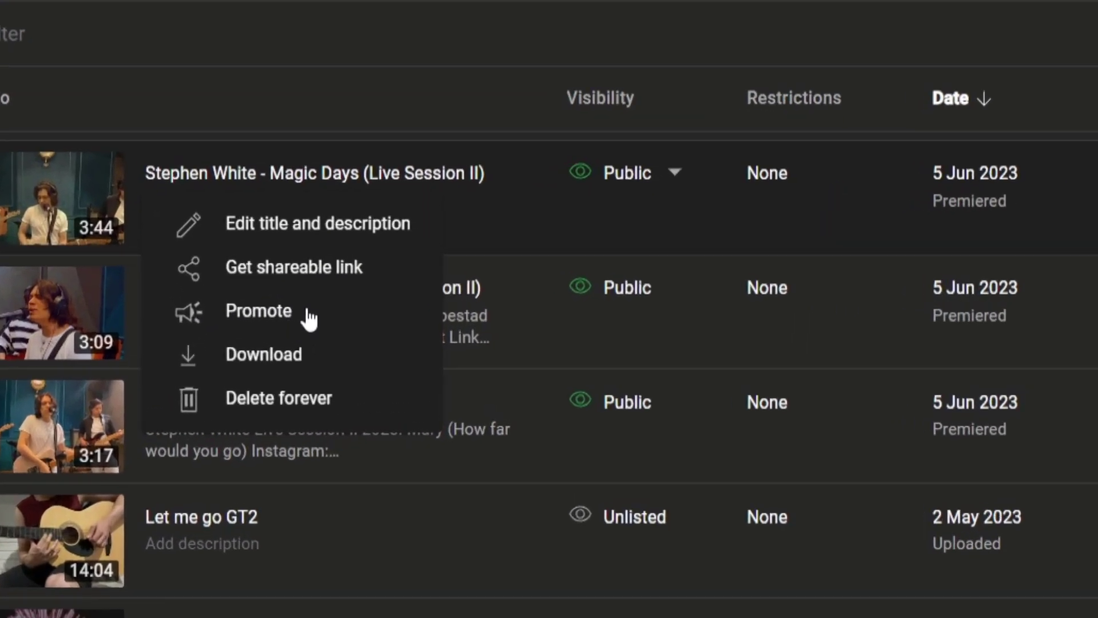
Step: Begin promoting the Magic Days video in YouTube Studio using the Whitestar ads account
click(292, 318)
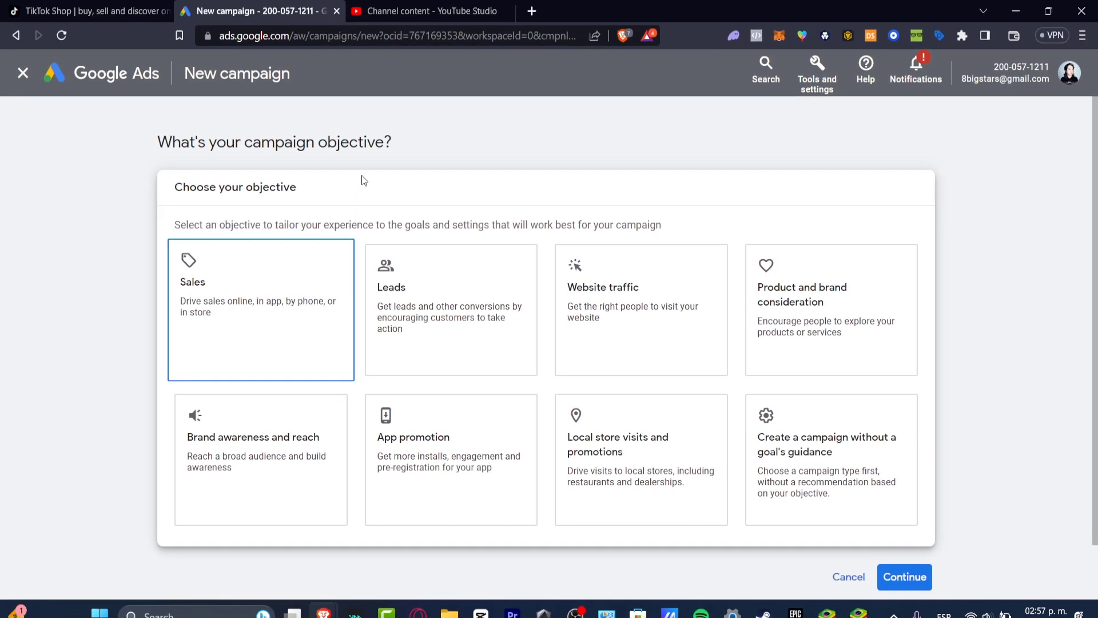
click(452, 7)
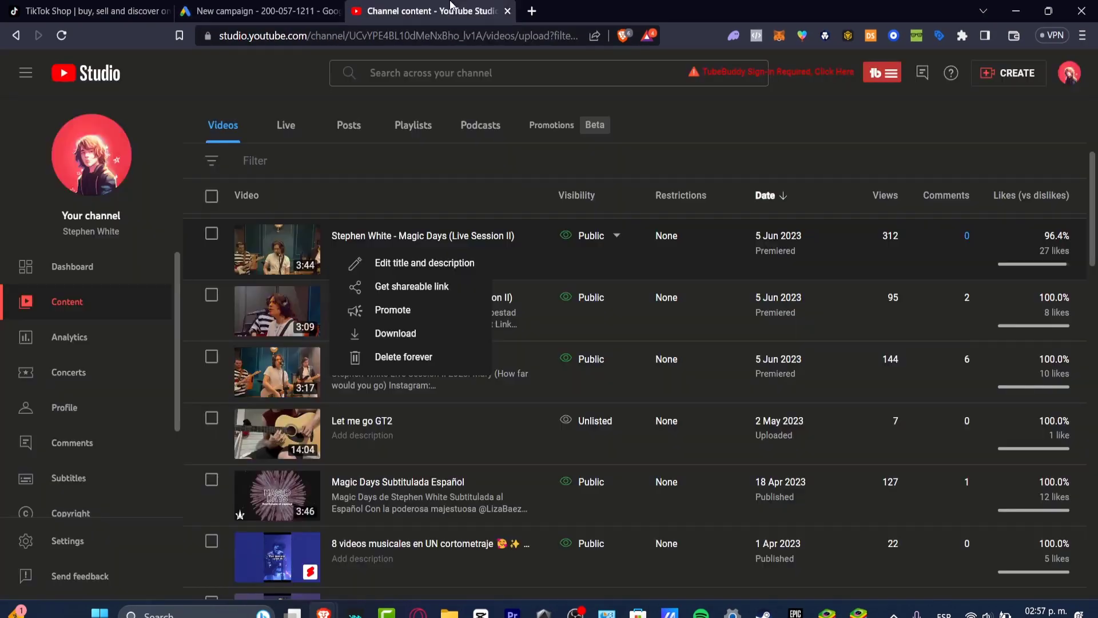
click(407, 310)
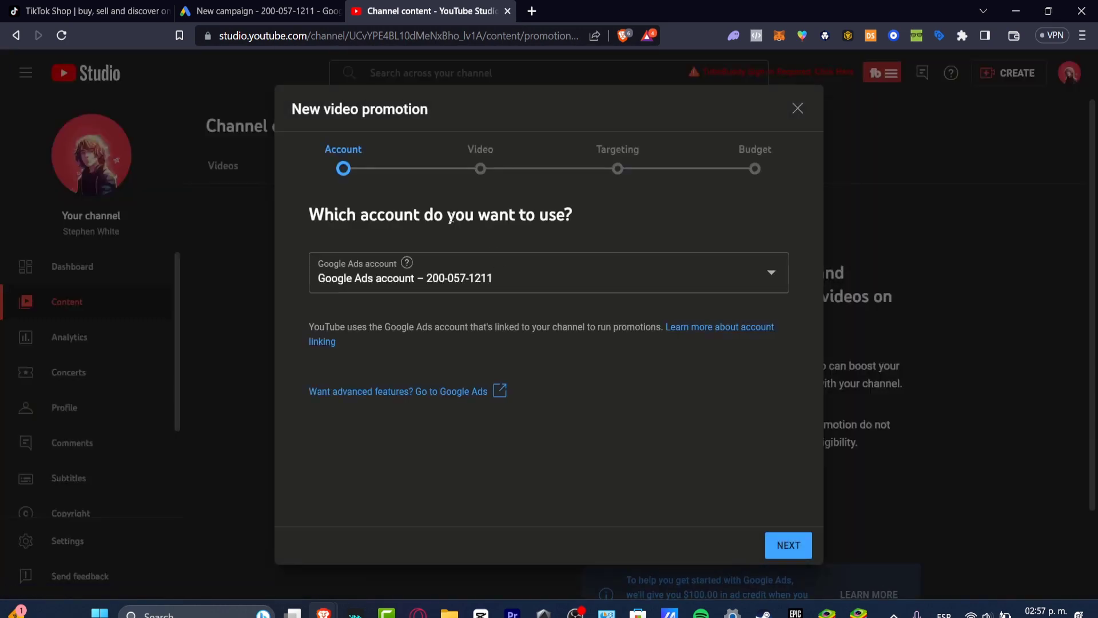
click(418, 276)
click(642, 382)
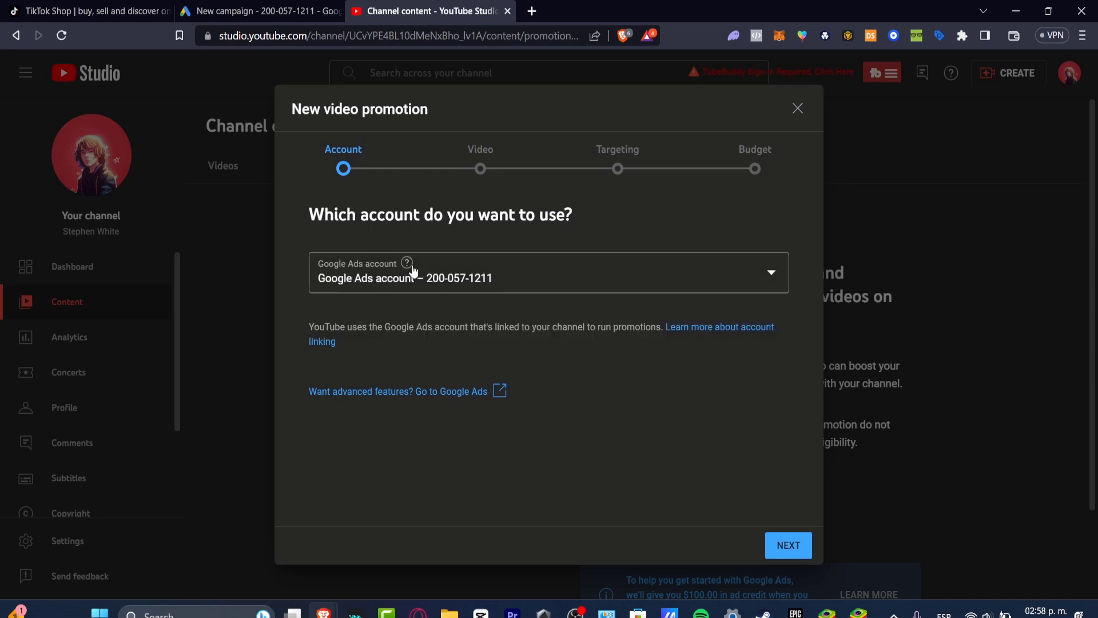
click(409, 266)
click(439, 294)
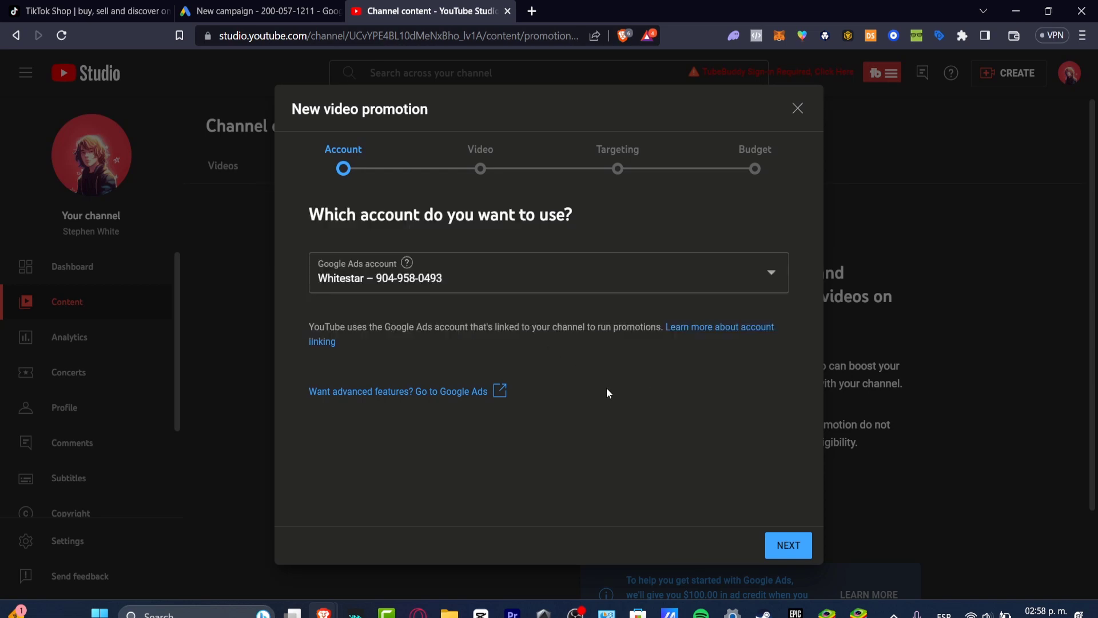
Step: Advance the promotion past video selection to targeting, then return to the Google Ads campaign
click(782, 544)
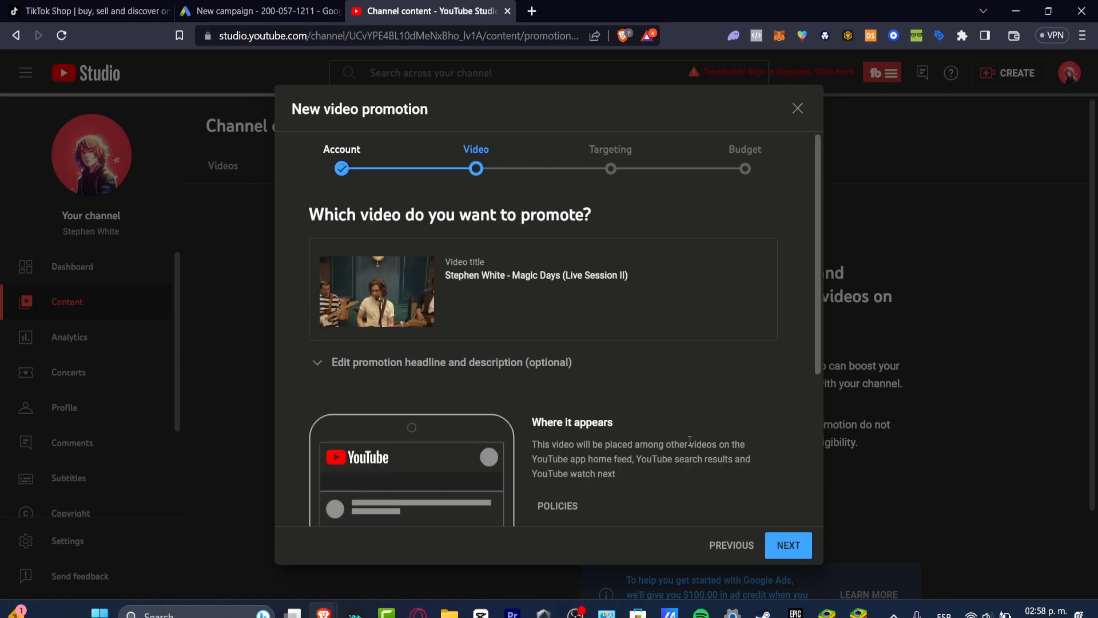
scroll(650, 371, down, 4)
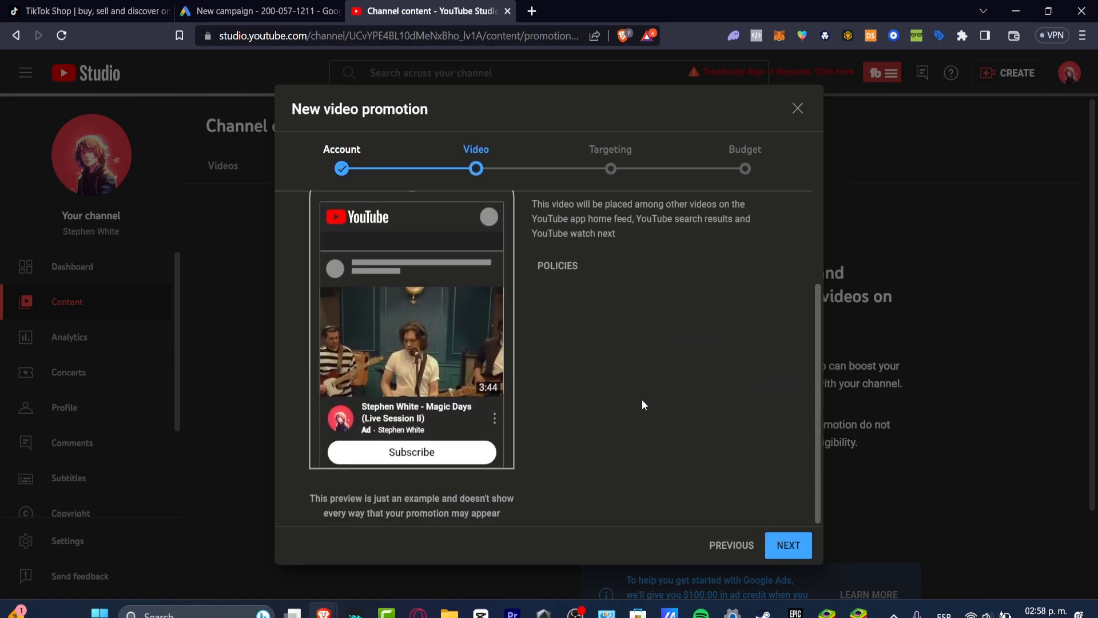
scroll(642, 401, up, 4)
scroll(642, 400, up, 1)
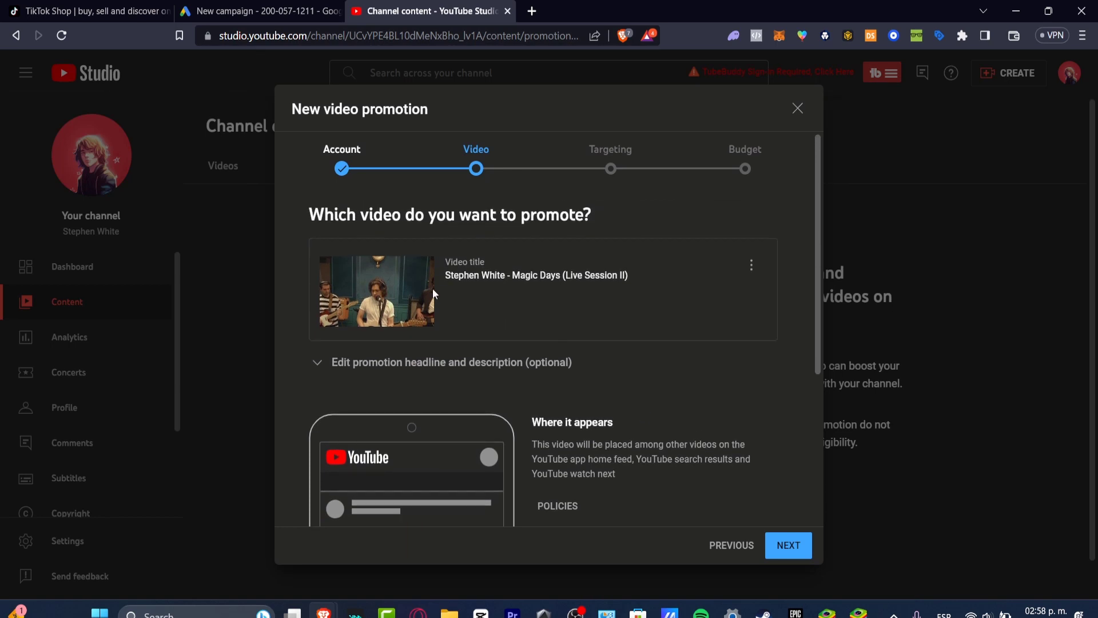
click(779, 548)
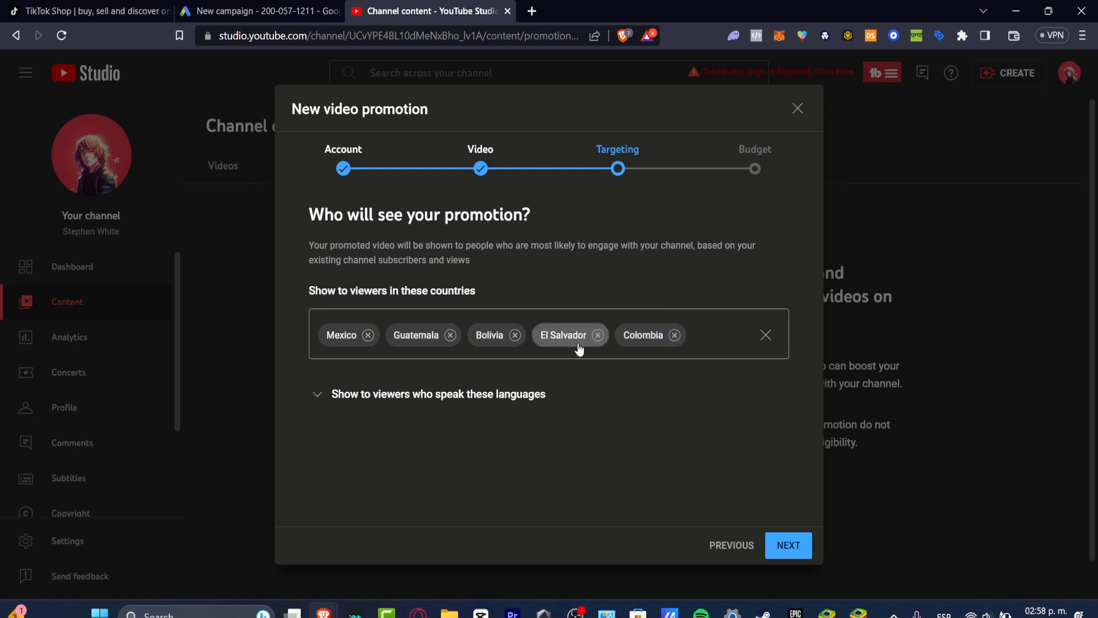
click(273, 11)
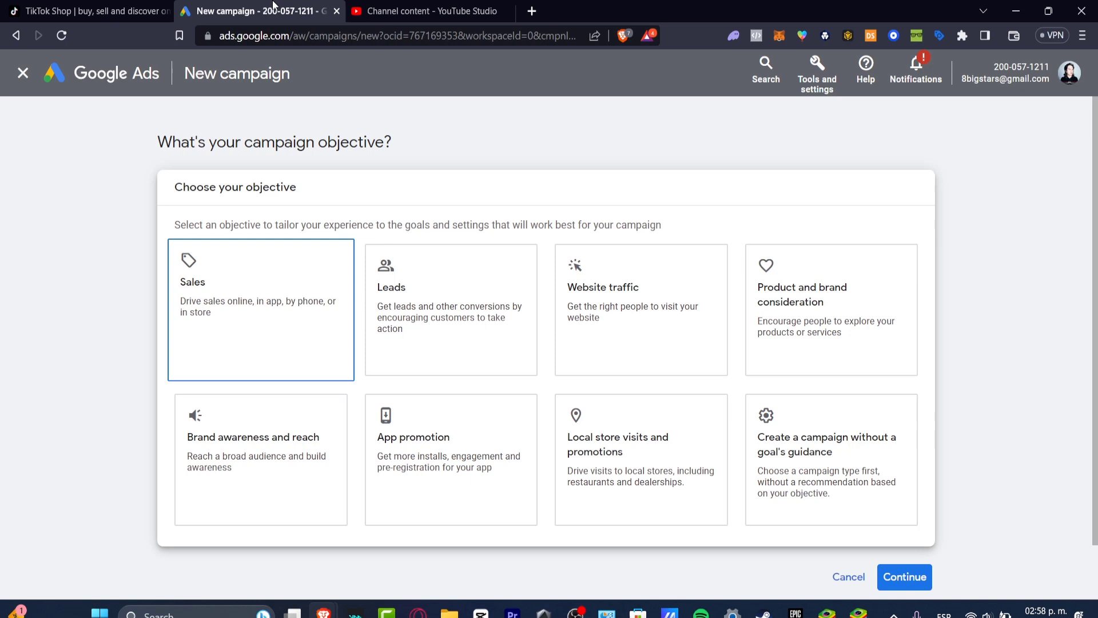
Step: On the Google Ads objective page, select the 'Brand awareness and reach' card
click(368, 8)
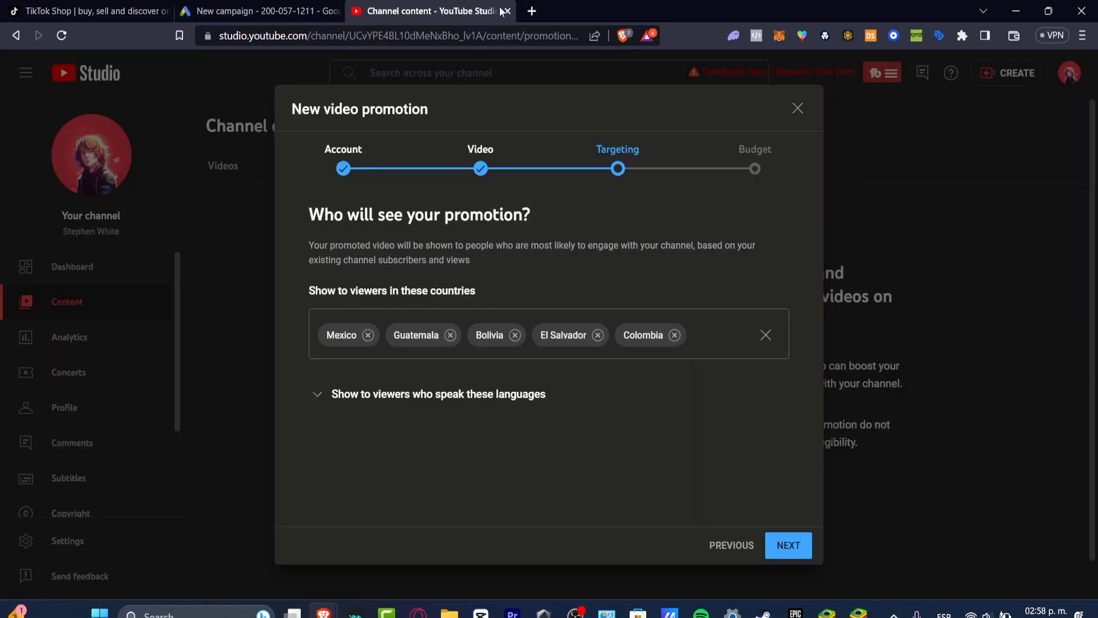
click(286, 10)
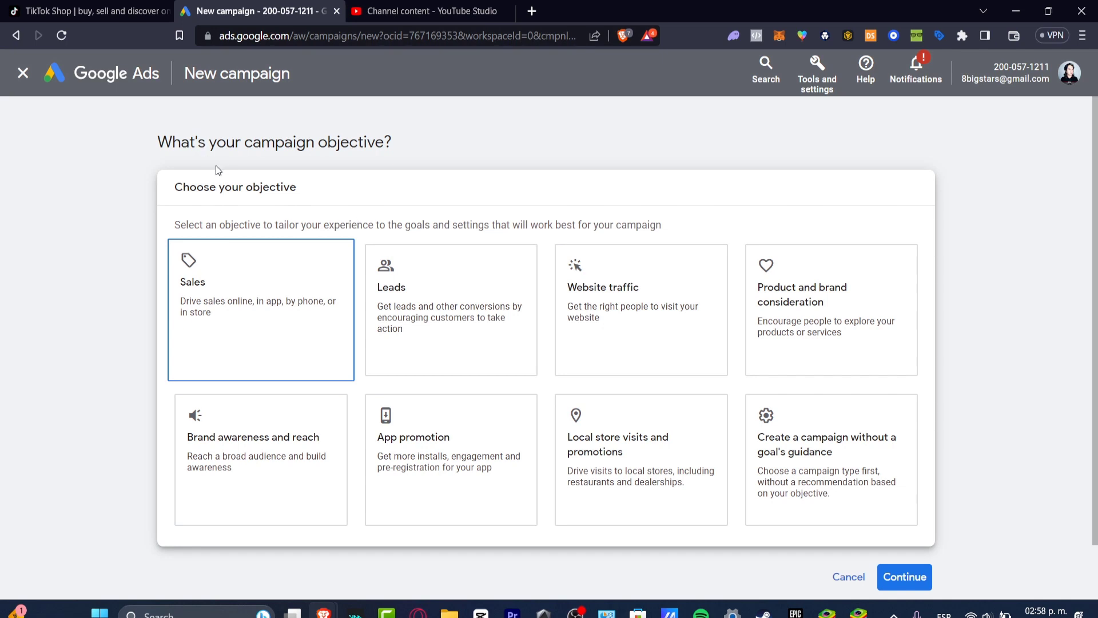
double_click(246, 185)
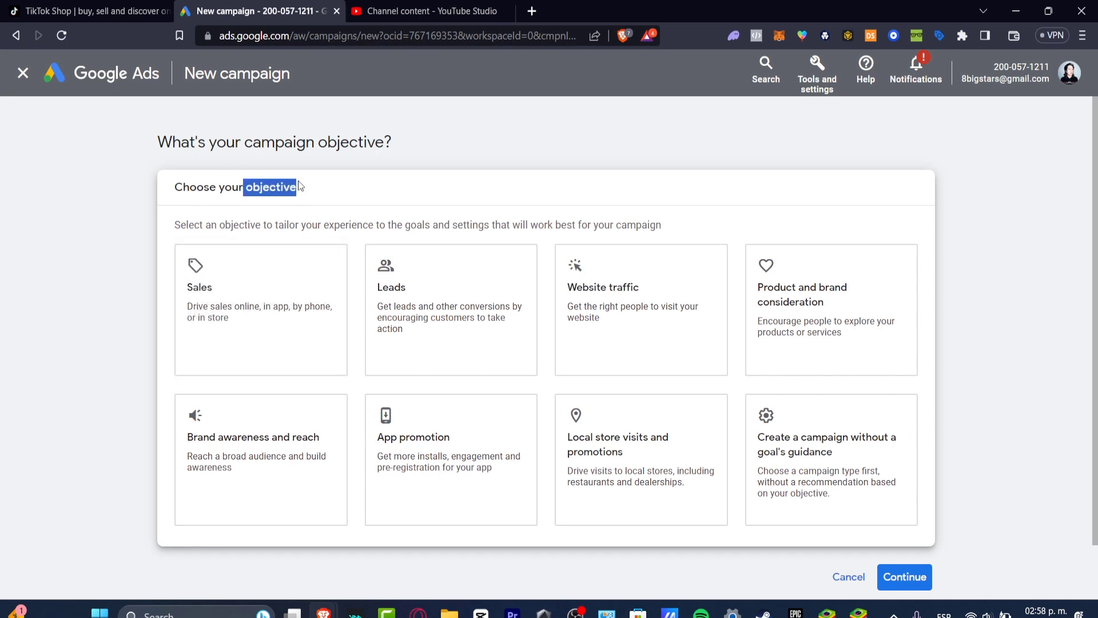
click(423, 11)
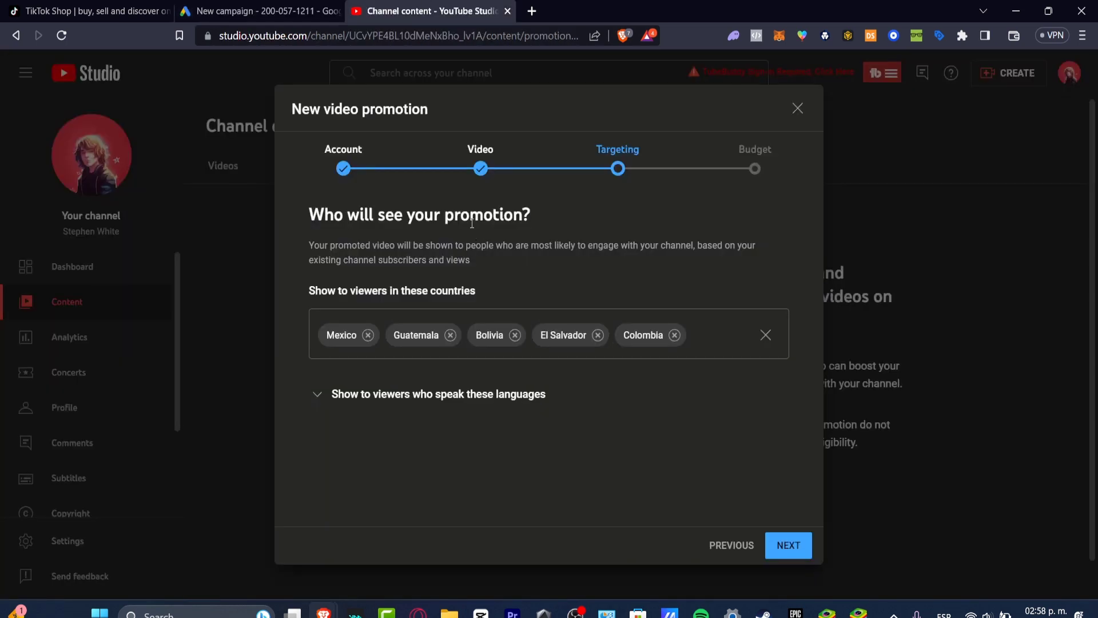
click(260, 11)
click(233, 491)
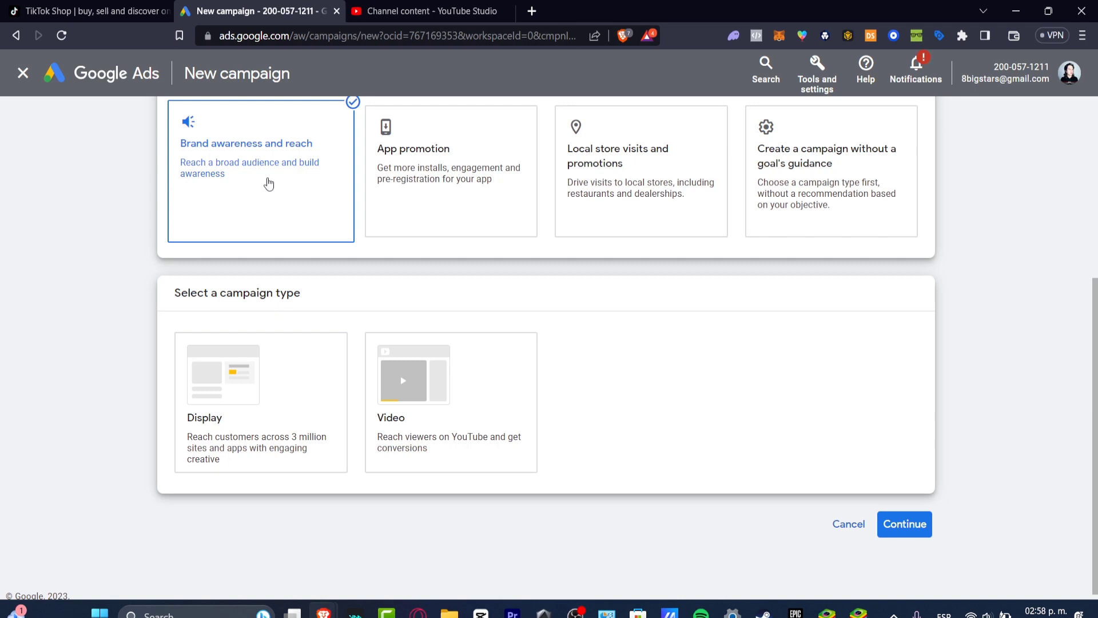
Step: Pick Video as the campaign type with the Ad sequence subtype
drag(257, 293, 312, 289)
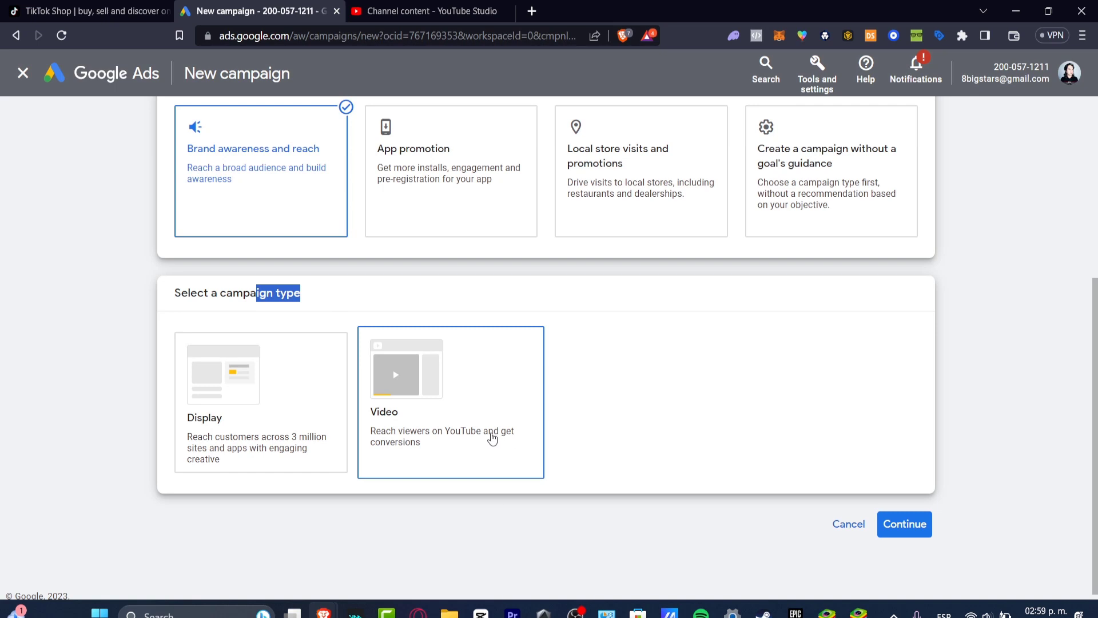
click(491, 439)
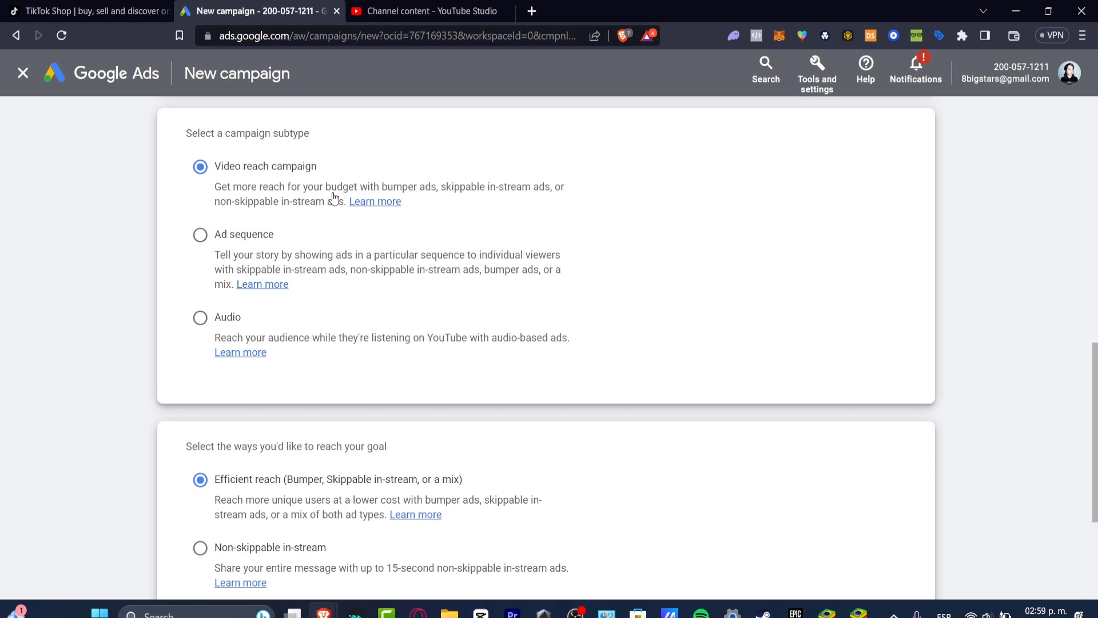
click(263, 236)
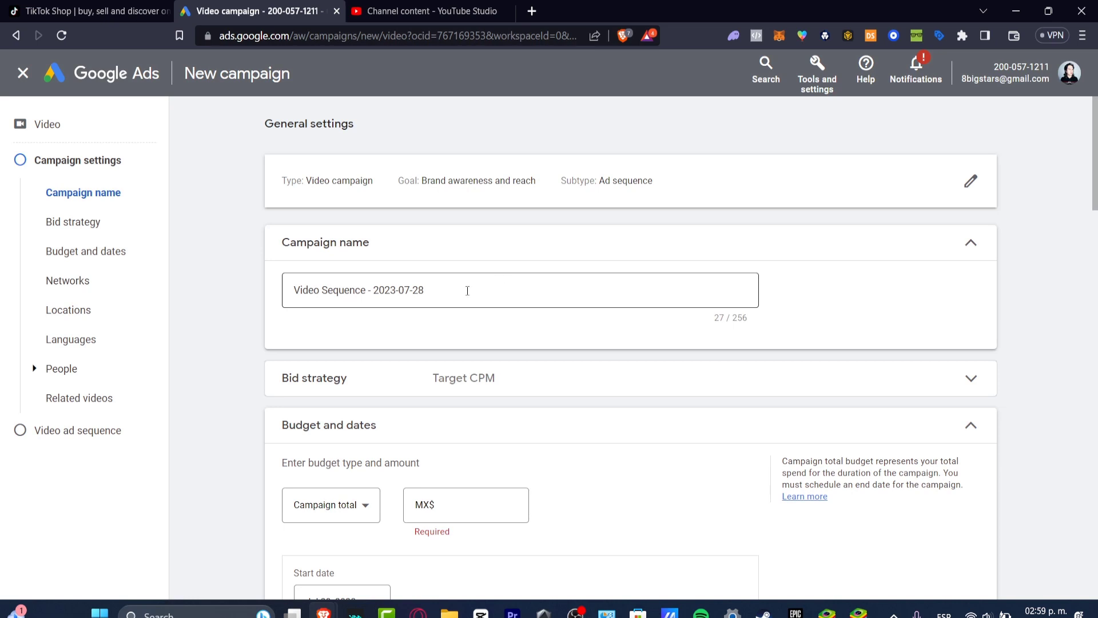
Step: Overwrite the default campaign name with 'Brand Awareness Youtube'
triple_click(460, 283)
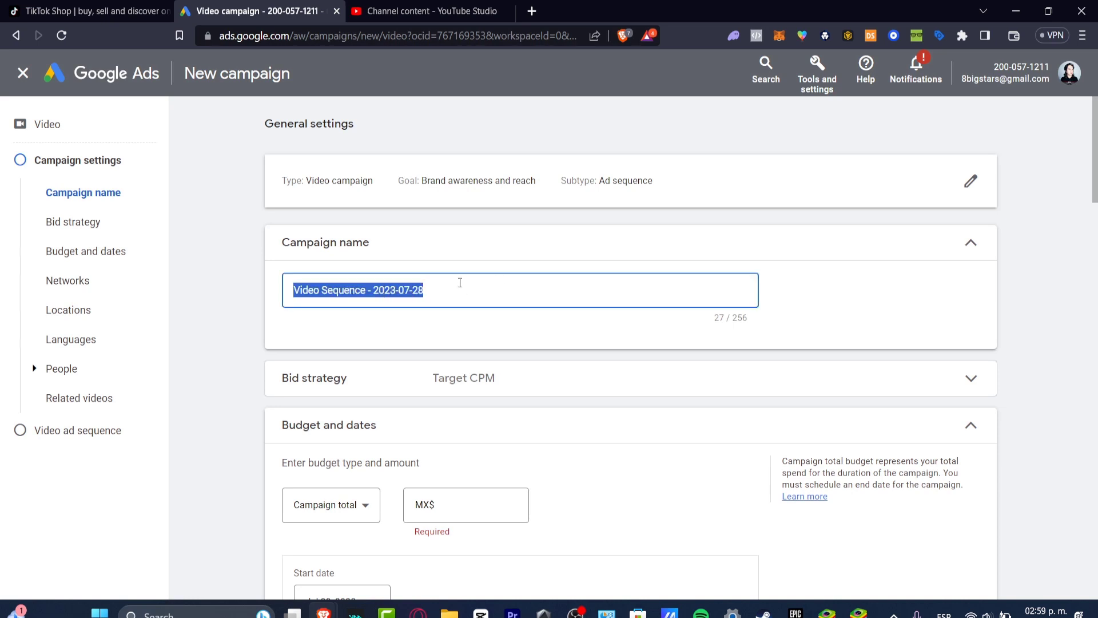
text(Brand Aware)
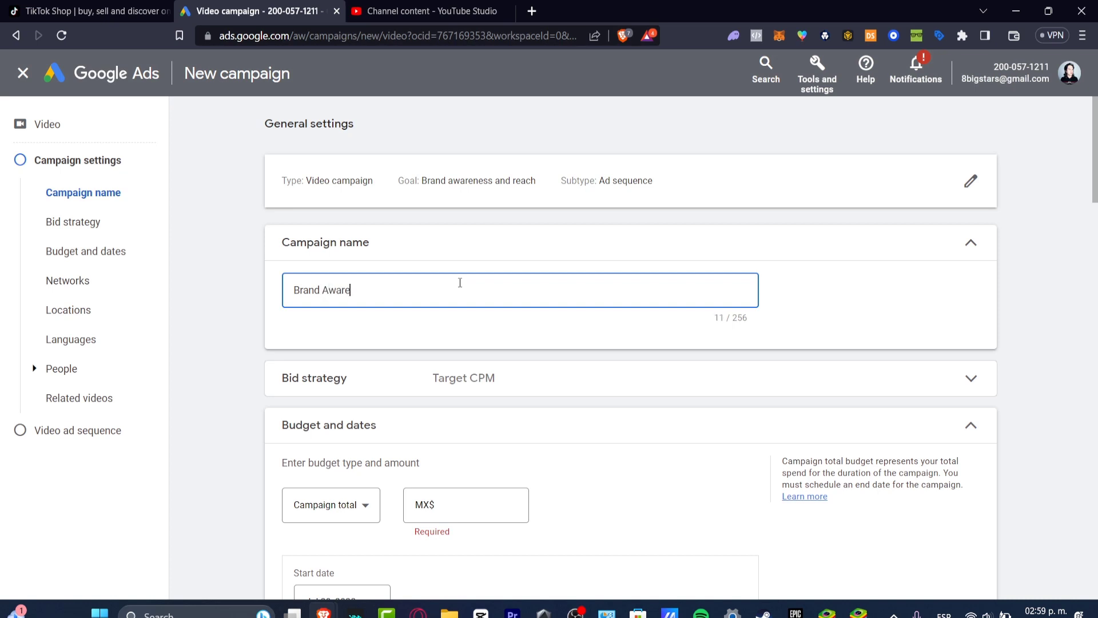
text(ness Youtube Tier 1)
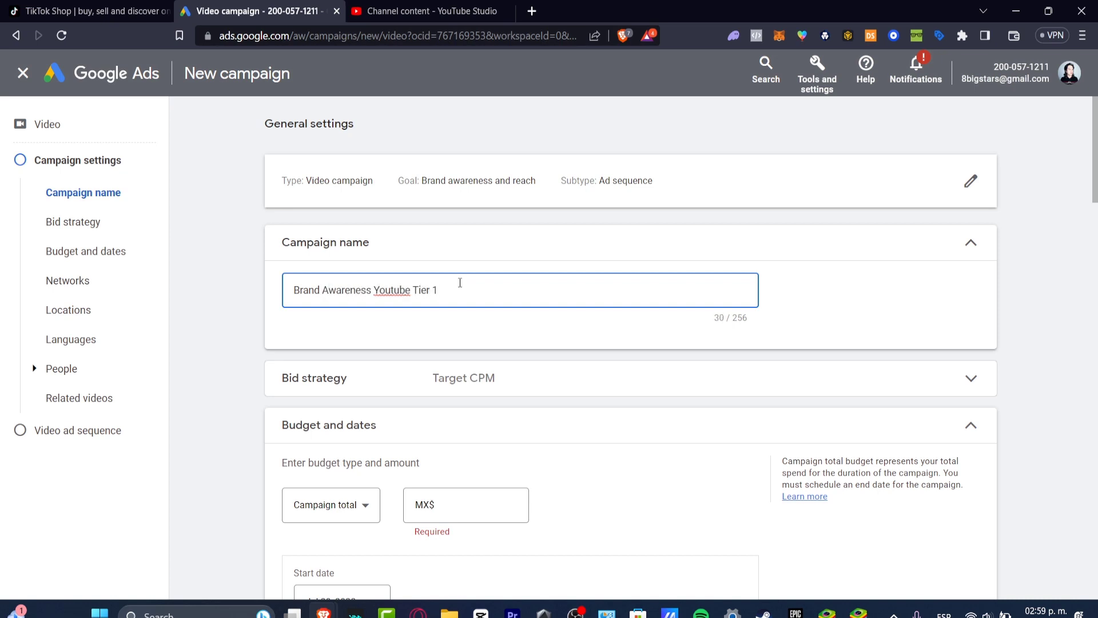
Step: Switch the budget type to Daily and enter MX$ 12.00 as the amount
scroll(608, 364, down, 5)
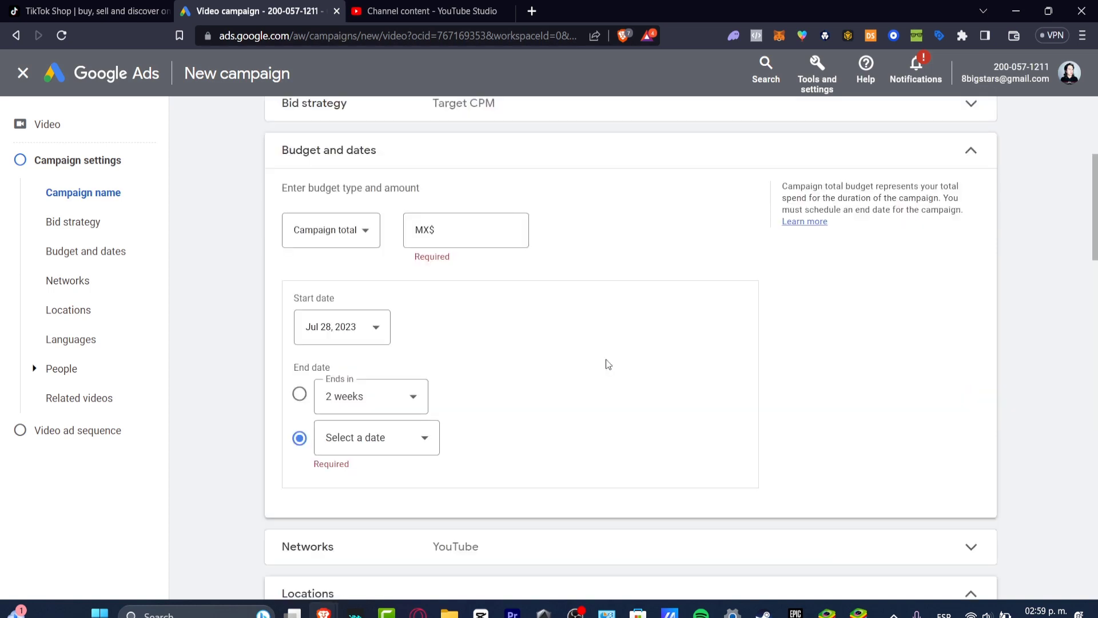
click(367, 232)
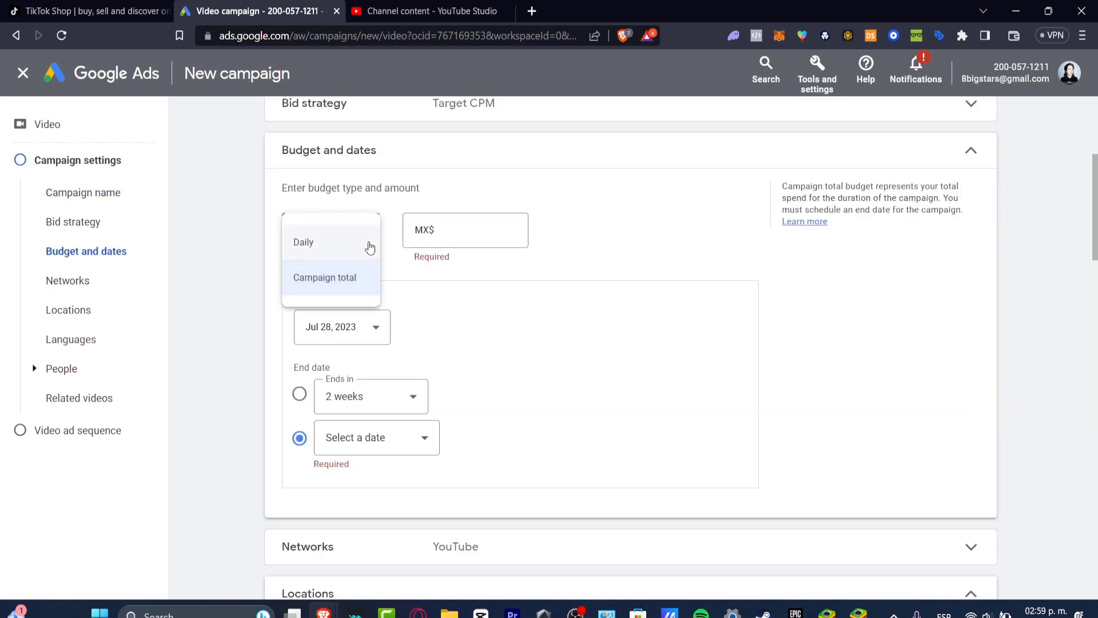
click(461, 283)
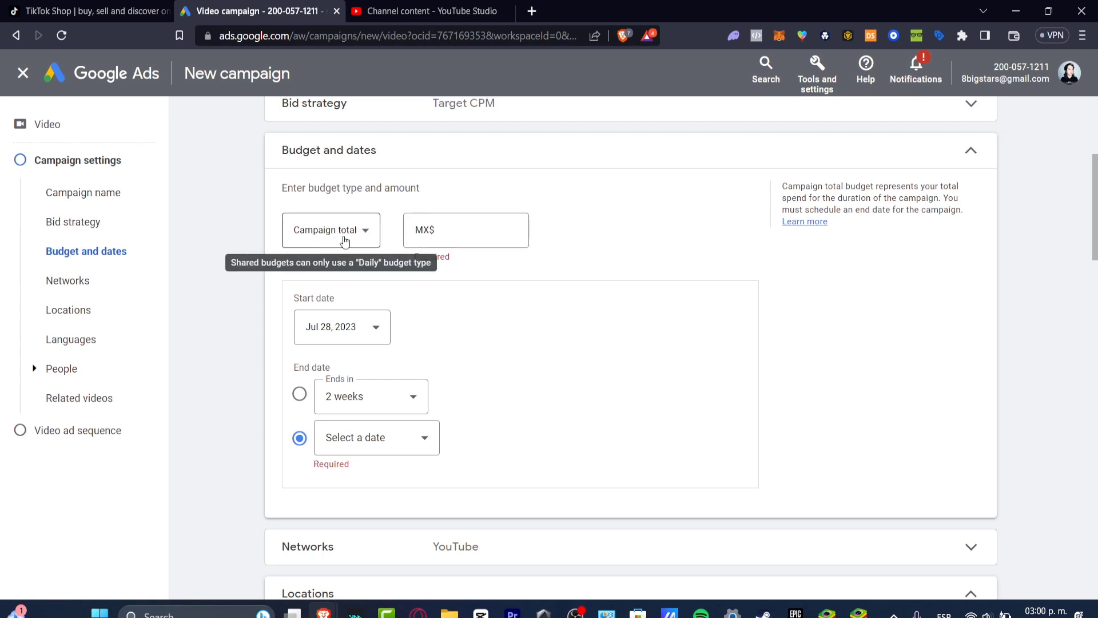
click(345, 240)
click(304, 241)
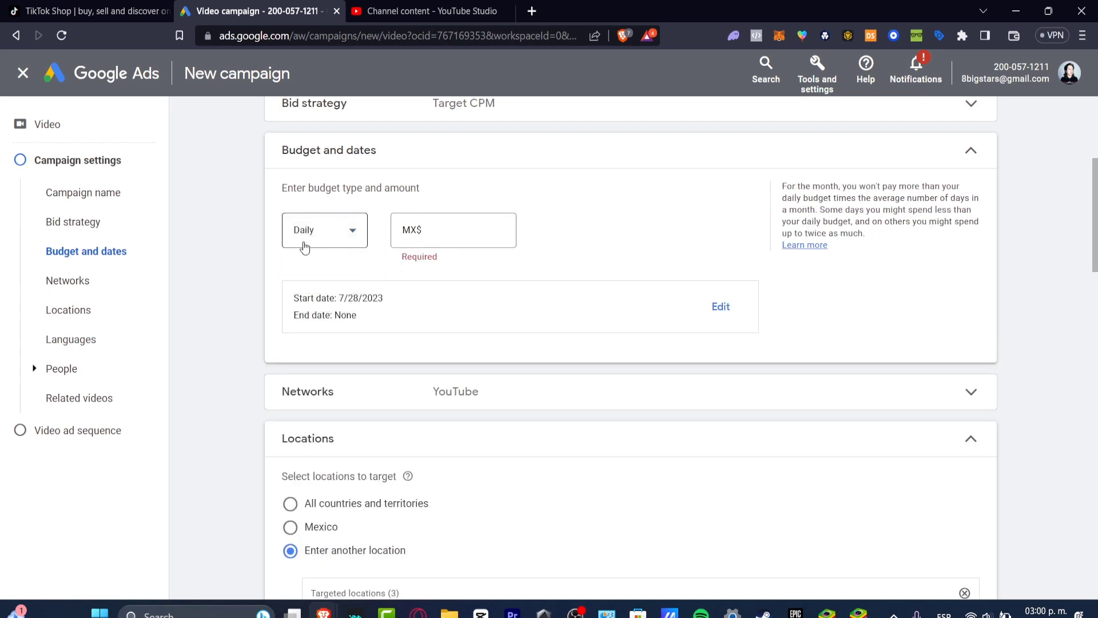
click(479, 224)
text(12.00)
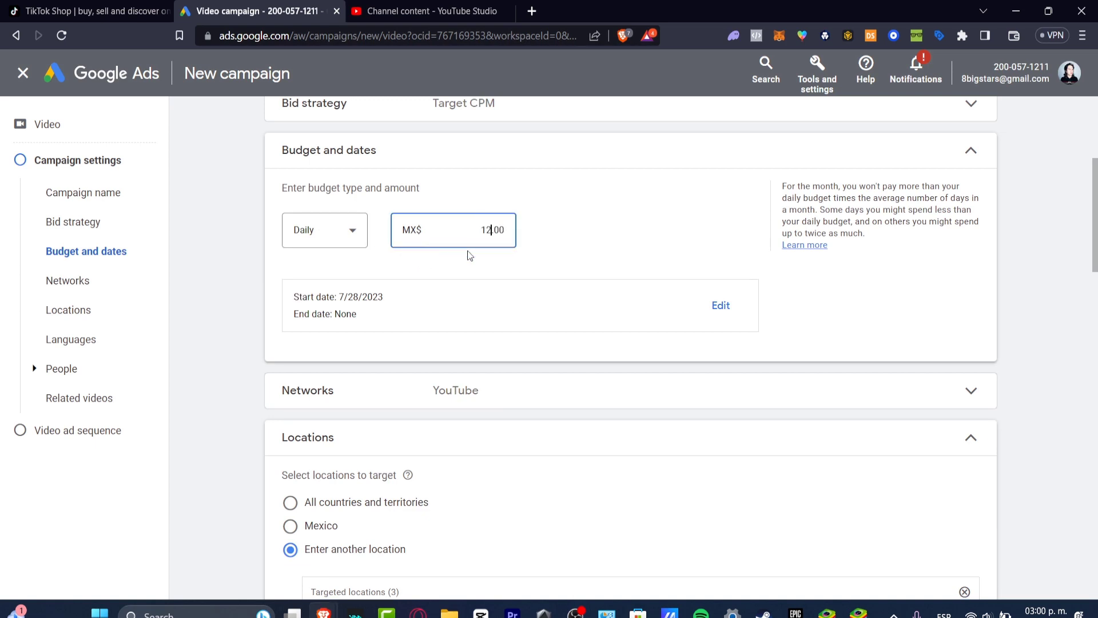
click(565, 250)
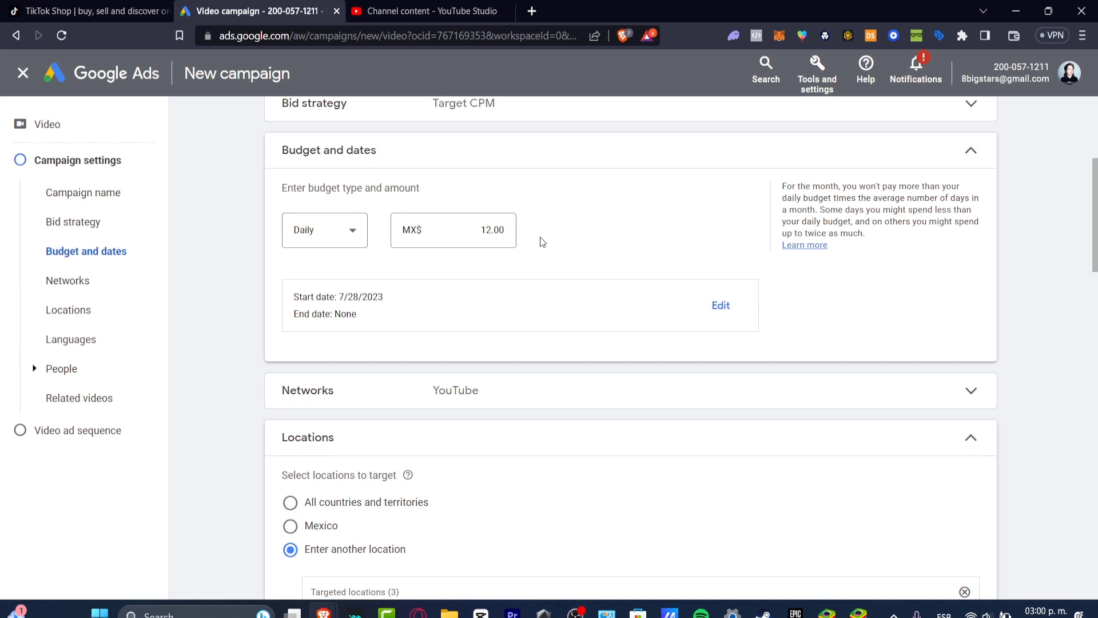
Step: Expand Networks to review the YouTube-only placement, then start a location search
click(704, 390)
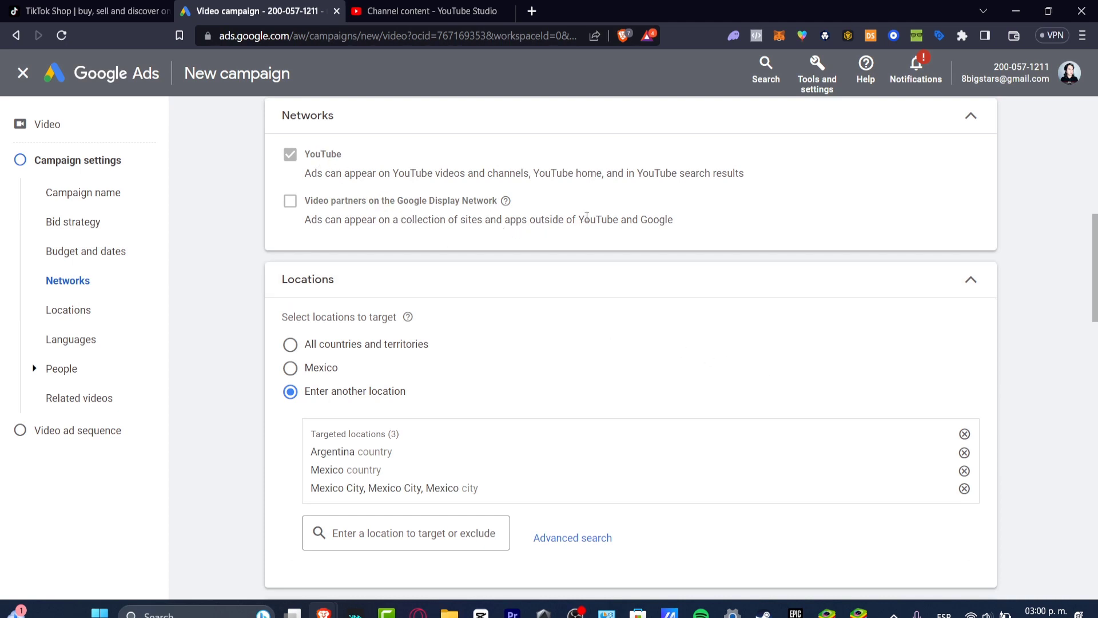
drag(587, 218, 674, 222)
click(686, 225)
drag(642, 174, 745, 171)
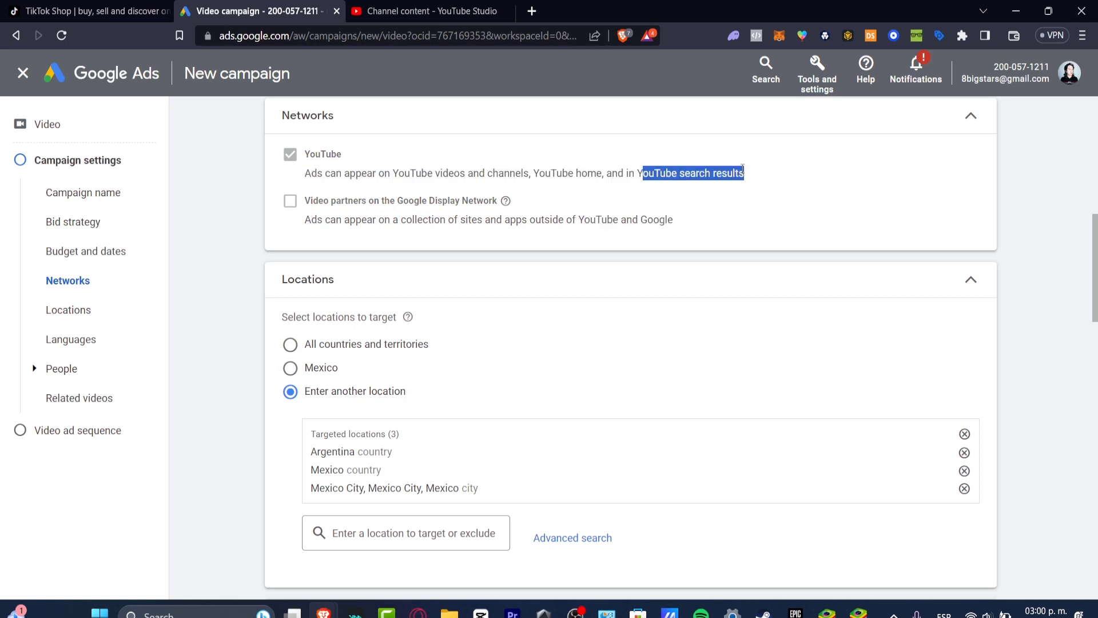
click(743, 169)
scroll(607, 415, down, 1)
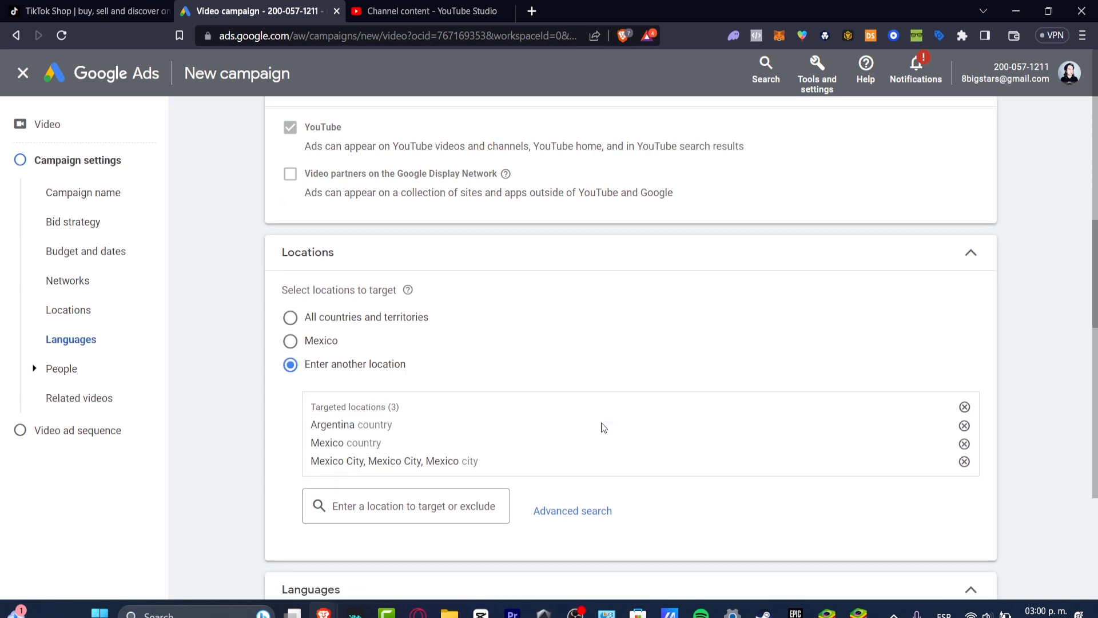
click(452, 501)
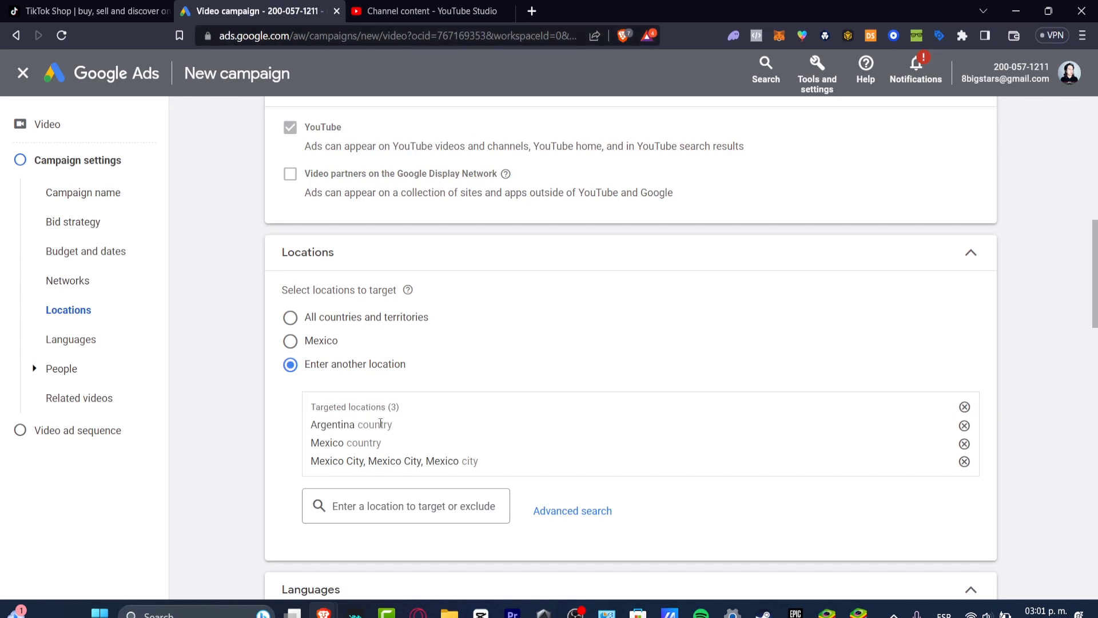
Step: Clear the old target locations, target United States, and begin typing another location
click(964, 407)
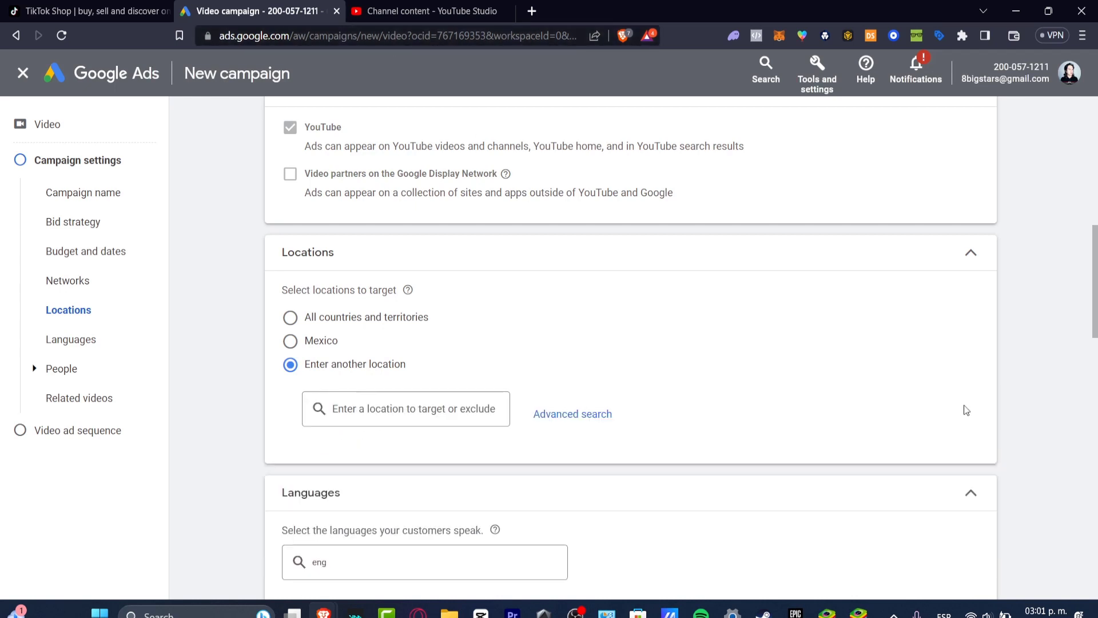
click(430, 408)
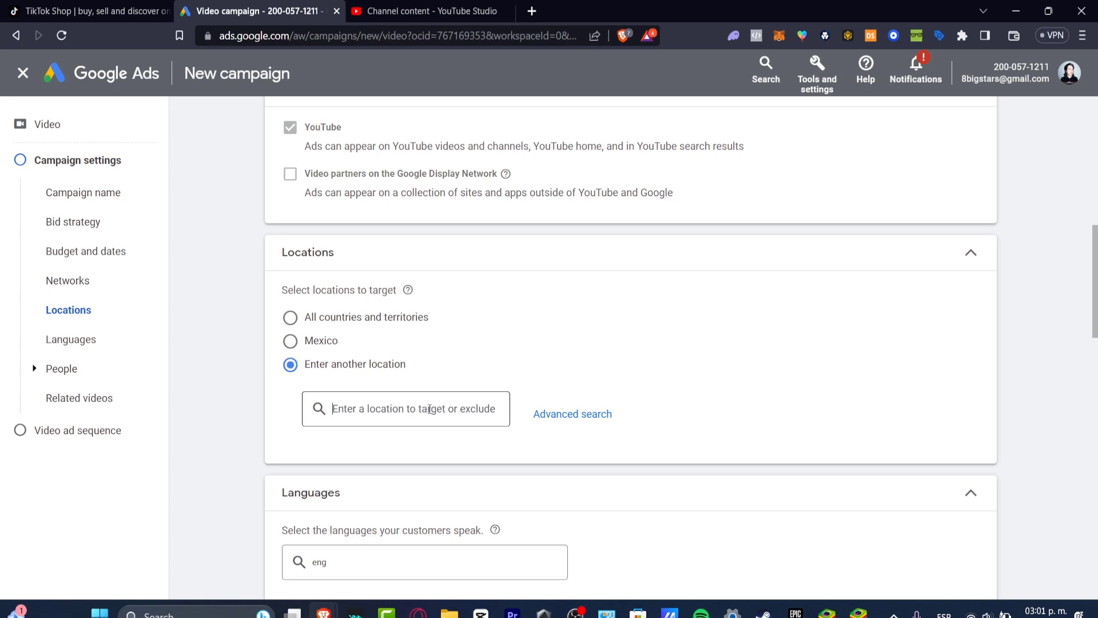
text(united)
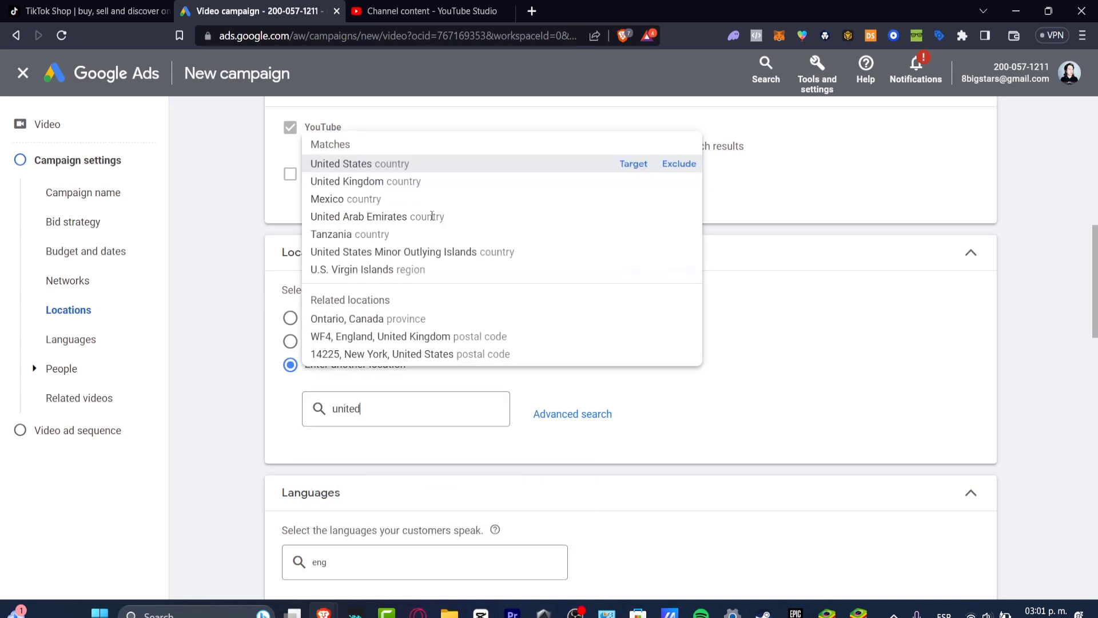
click(633, 164)
click(415, 475)
text(c)
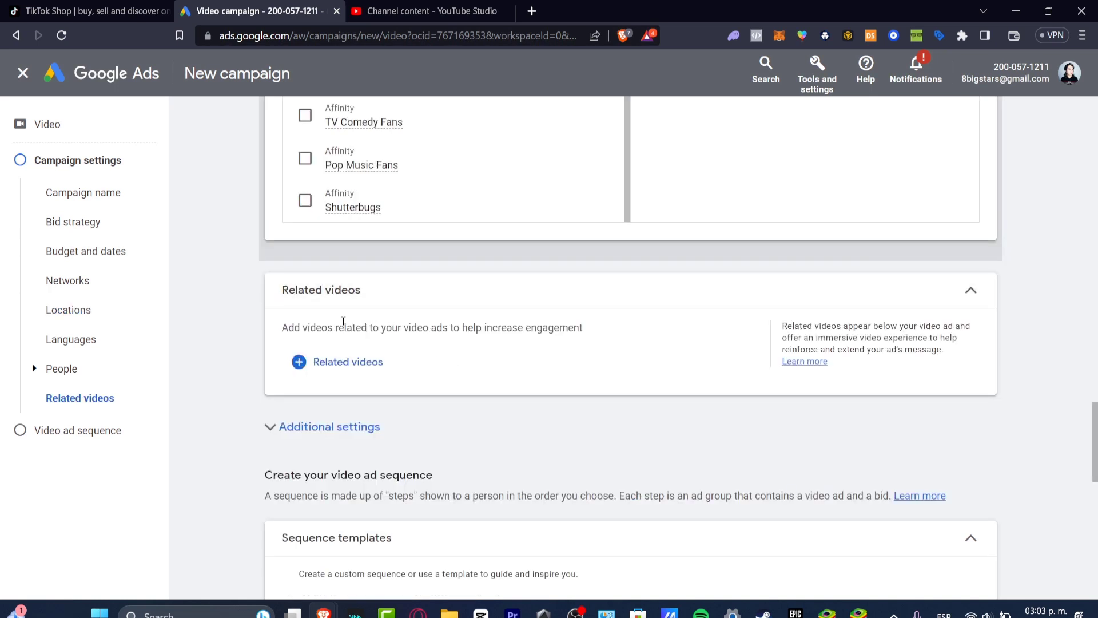
drag(338, 328, 589, 333)
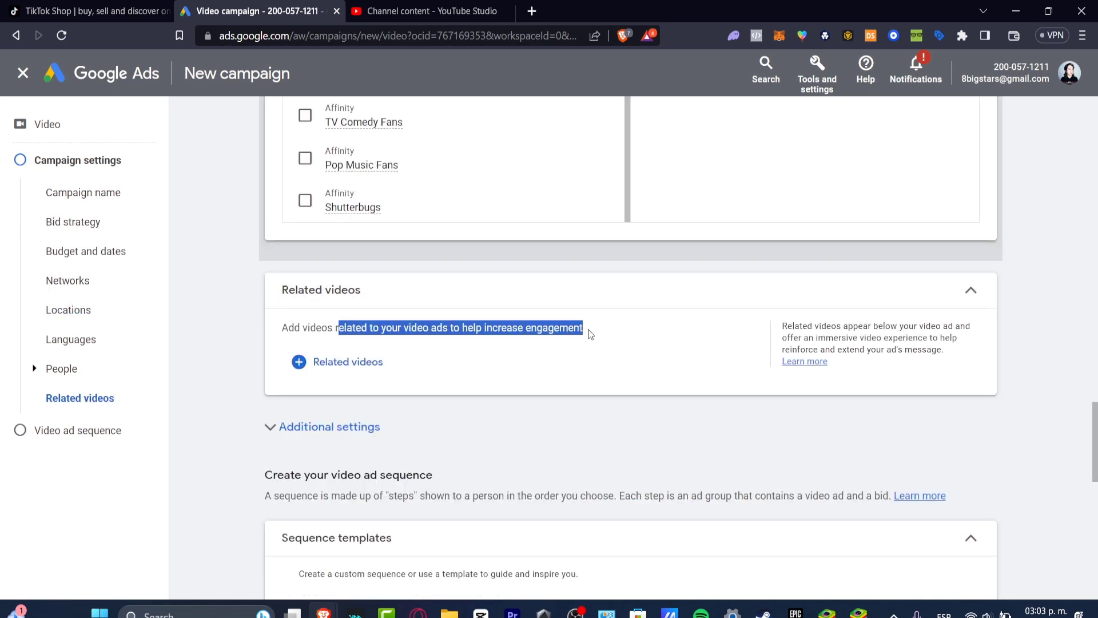
Step: Open the Related videos picker, then load youtube.com in a new browser tab
click(374, 363)
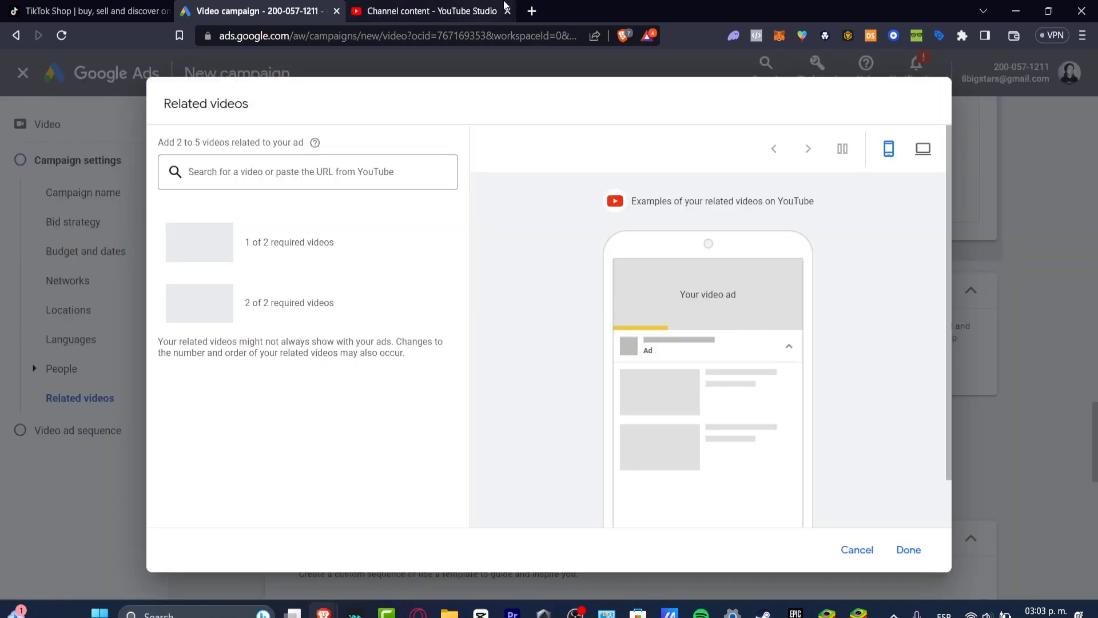
click(532, 10)
text(yo)
key(Return)
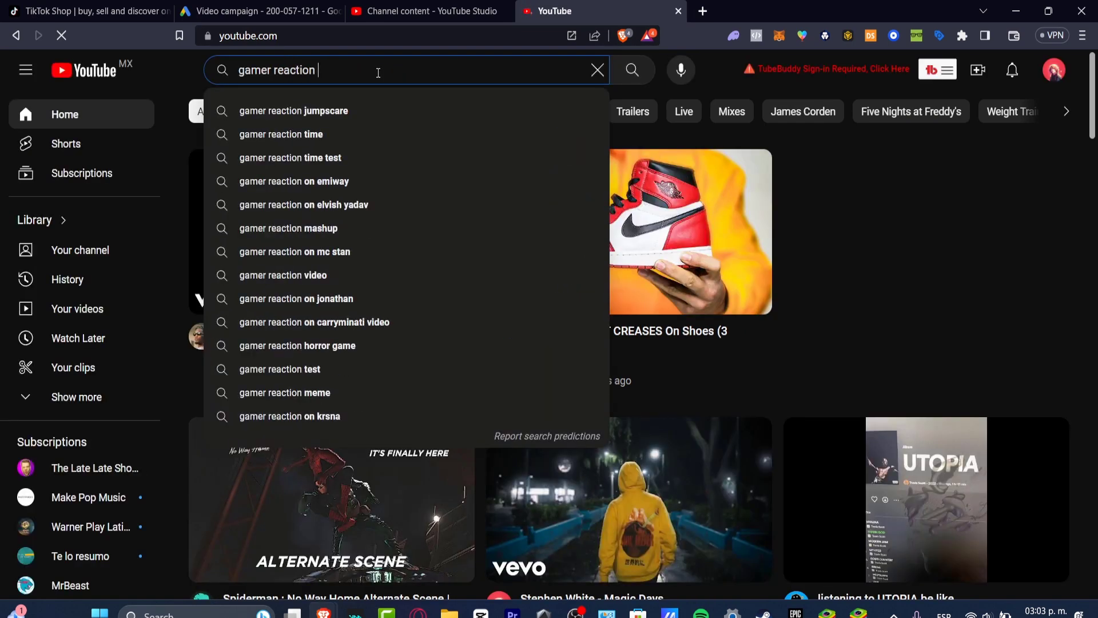
Step: Search YouTube for 'gamer reaction fnaf' and return to the Related videos dialog
text(fnaf)
key(Return)
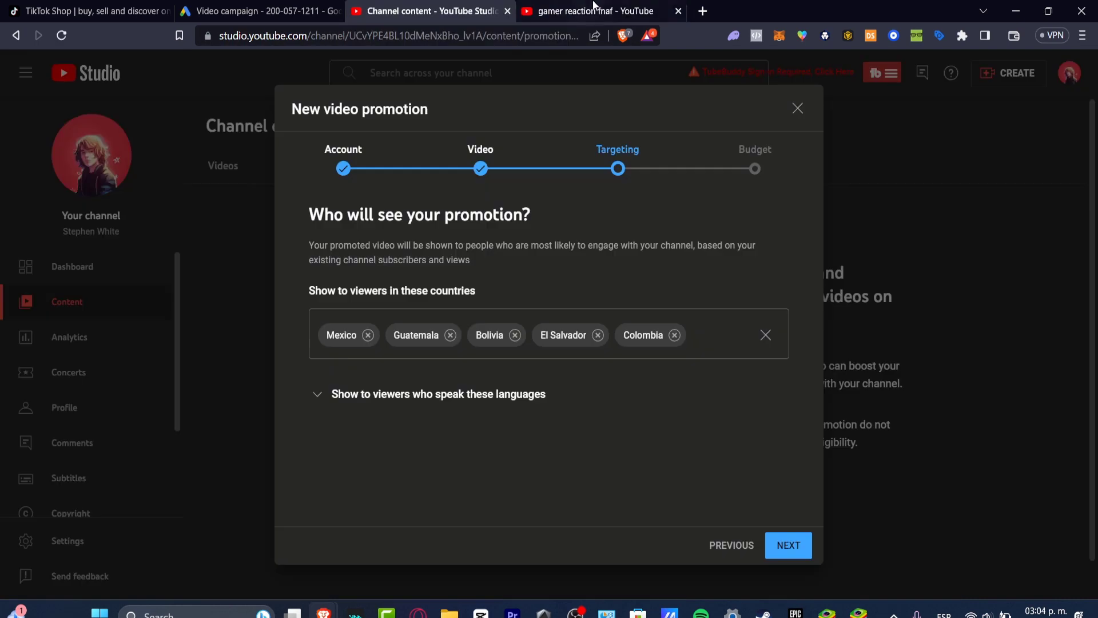
click(602, 11)
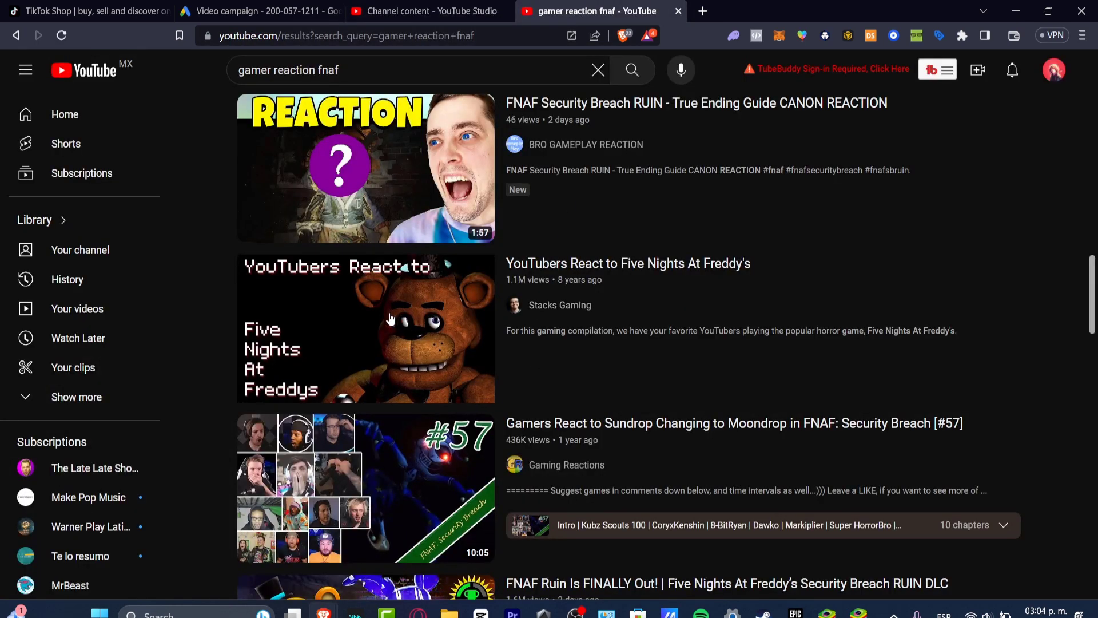
click(259, 8)
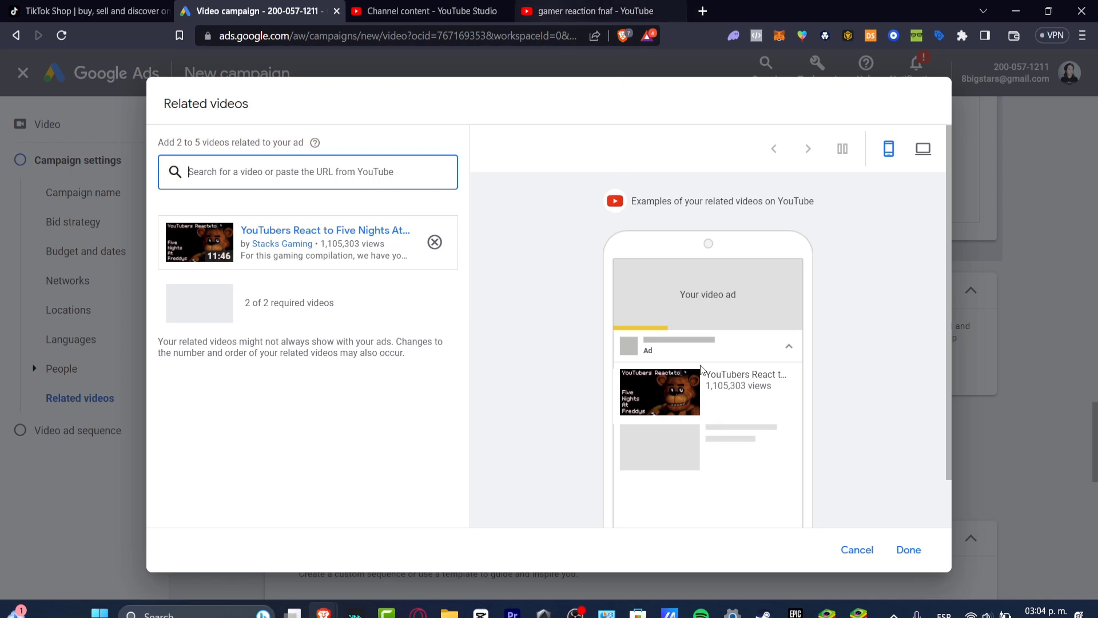
Step: Recheck the YouTube search results, then return to Google Ads to confirm the related videos
click(595, 11)
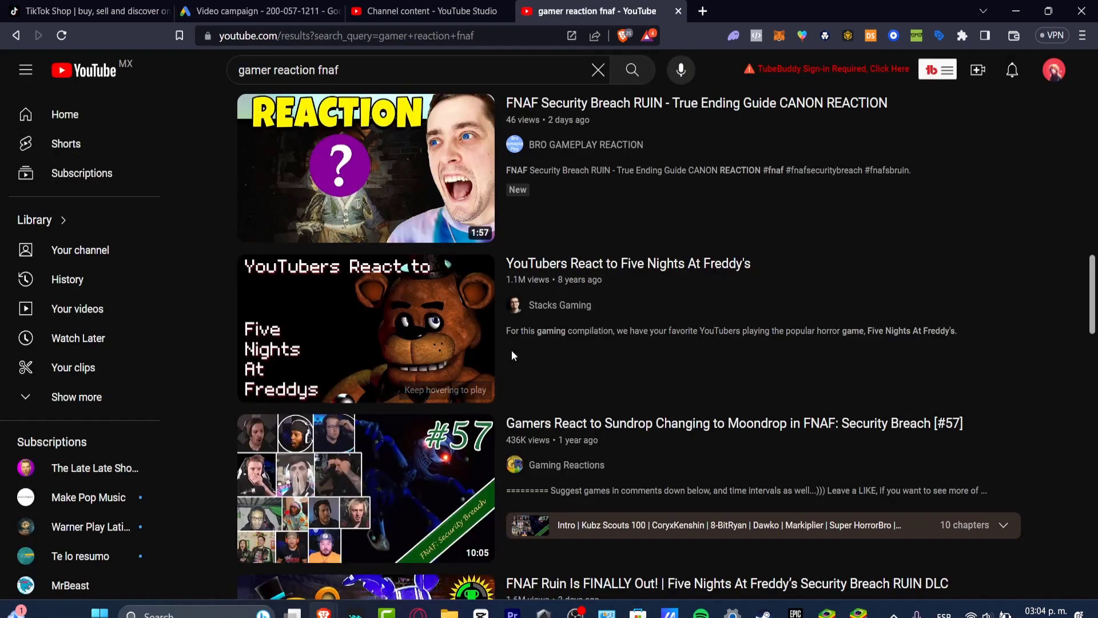
scroll(522, 342, up, 15)
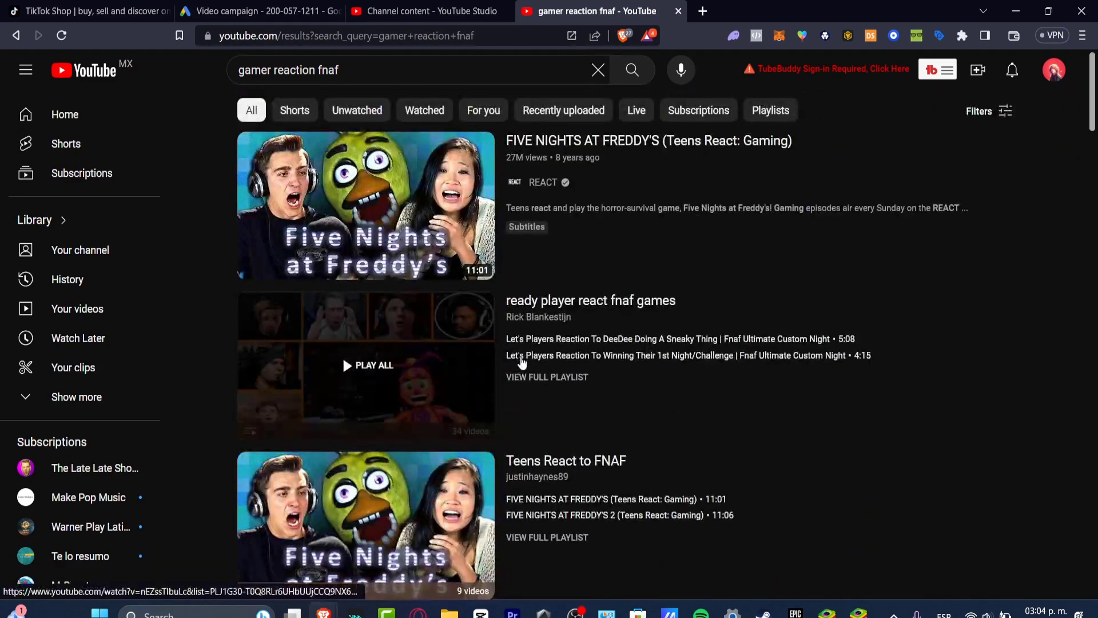
click(253, 6)
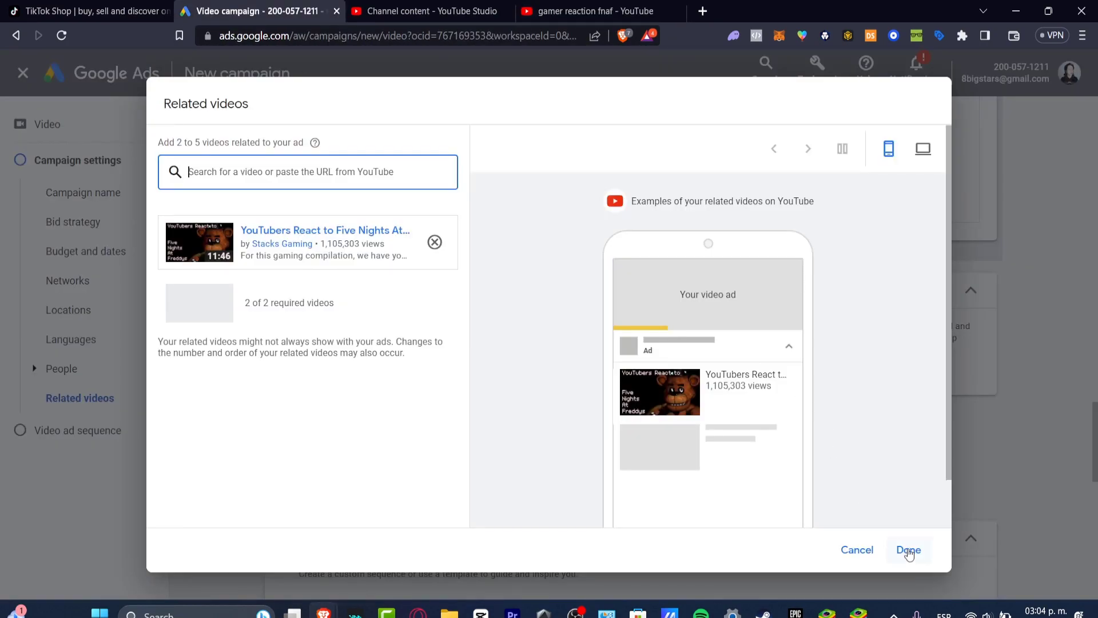
click(909, 551)
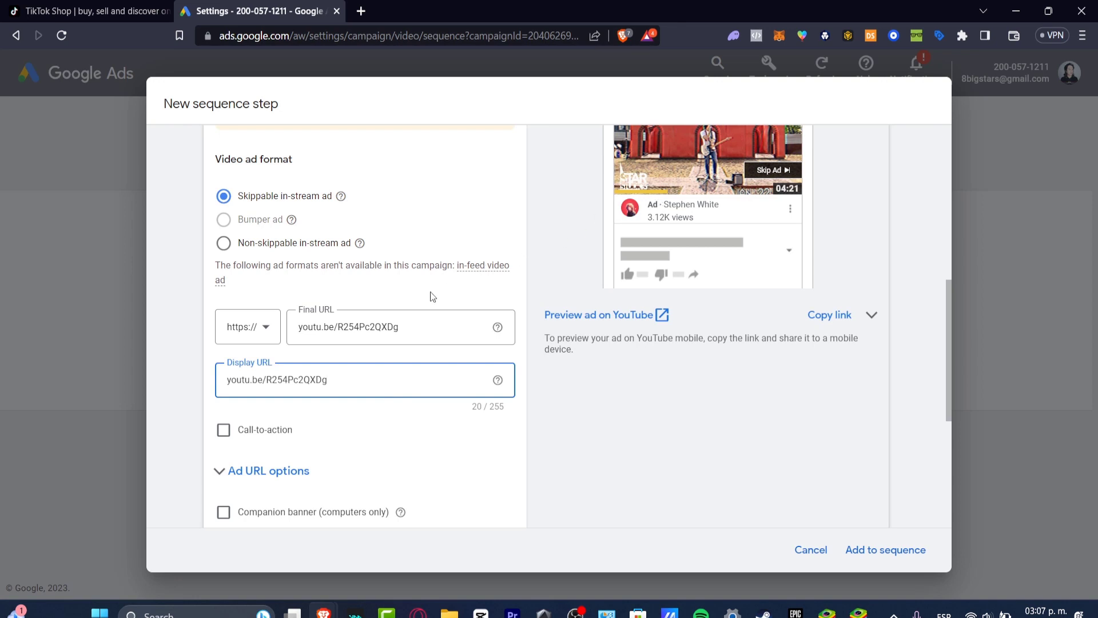
Step: Make the sequence step a non-skippable in-stream ad and scroll down to its bid
click(361, 326)
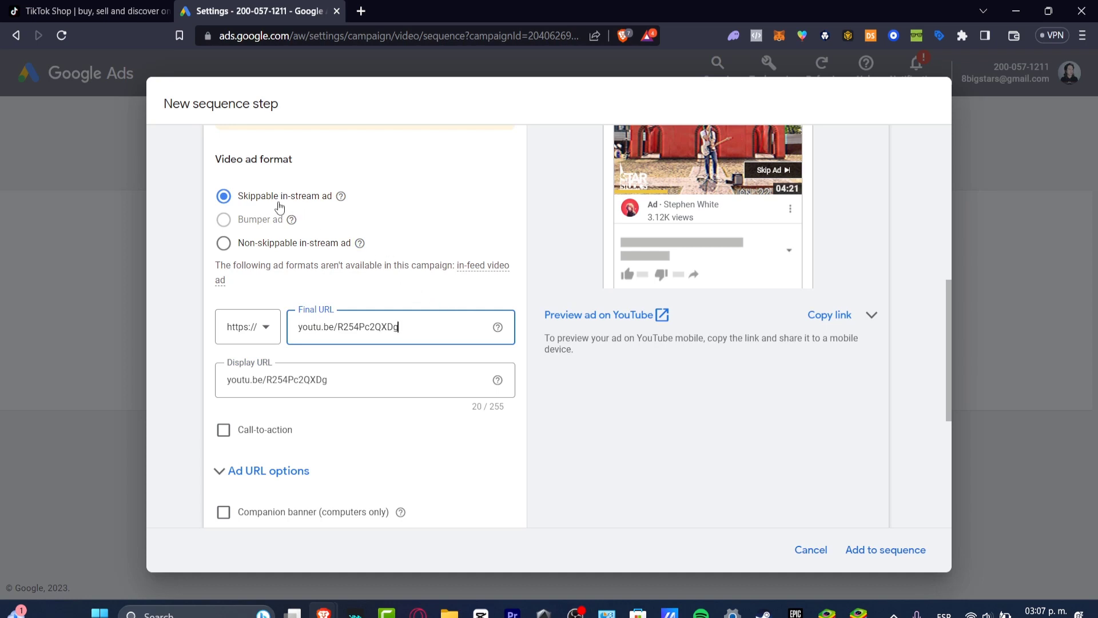
click(301, 243)
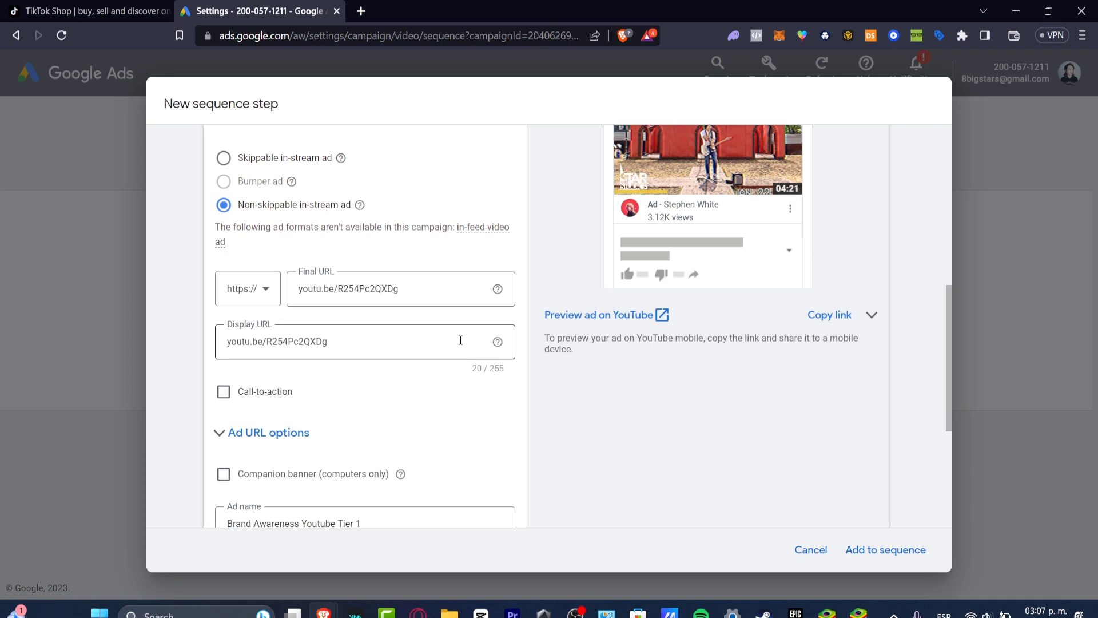
scroll(495, 364, down, 5)
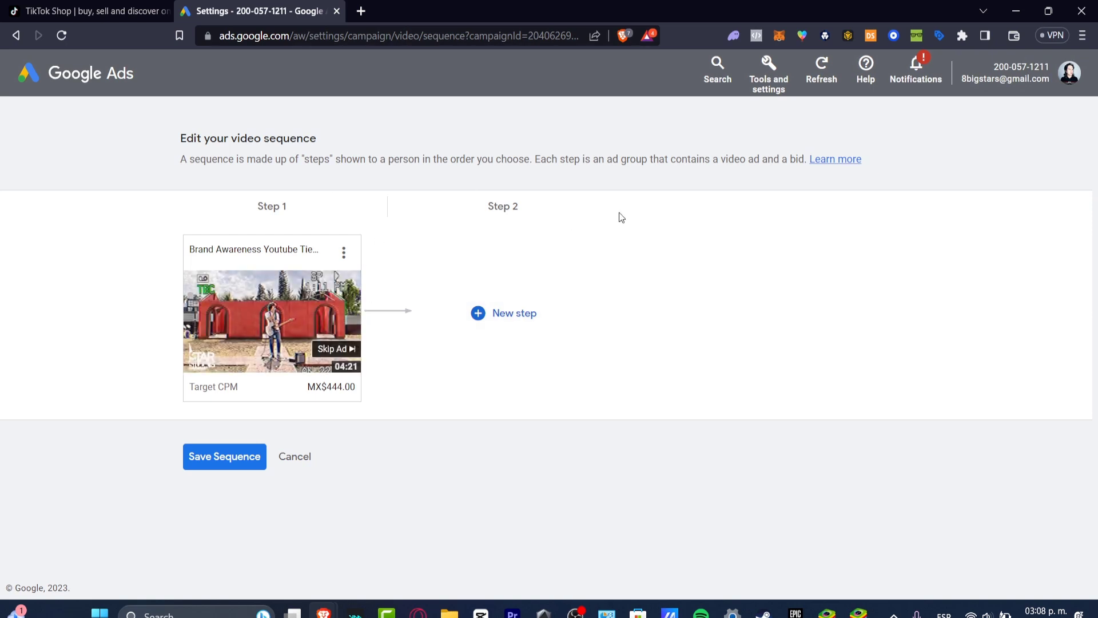
Step: Save the edited video sequence and confirm with 'Yes, save changes'
click(224, 471)
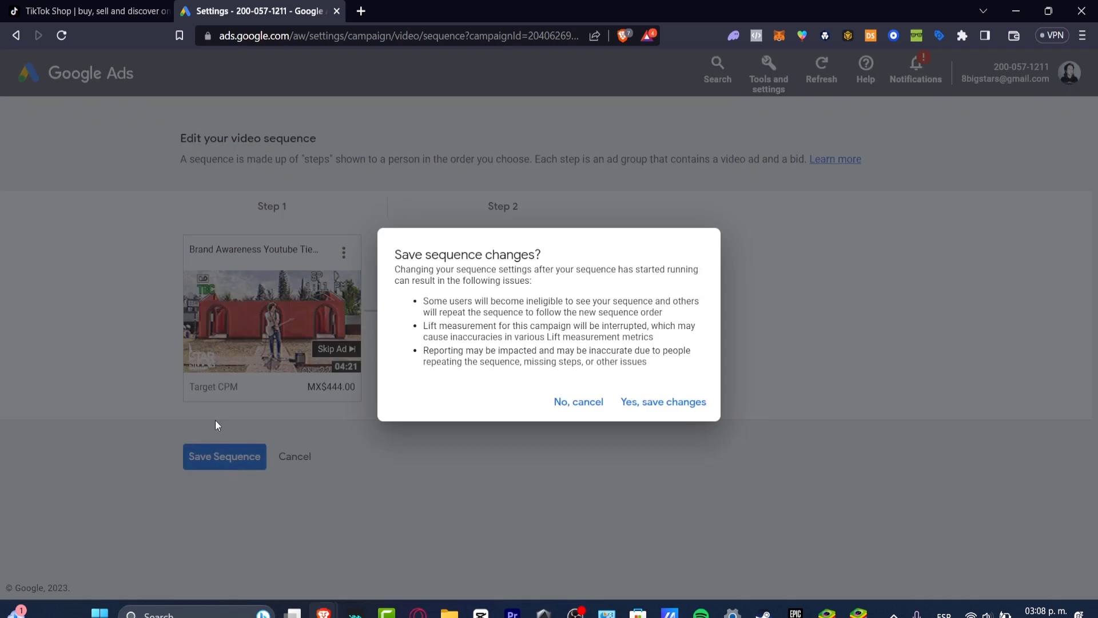
click(653, 402)
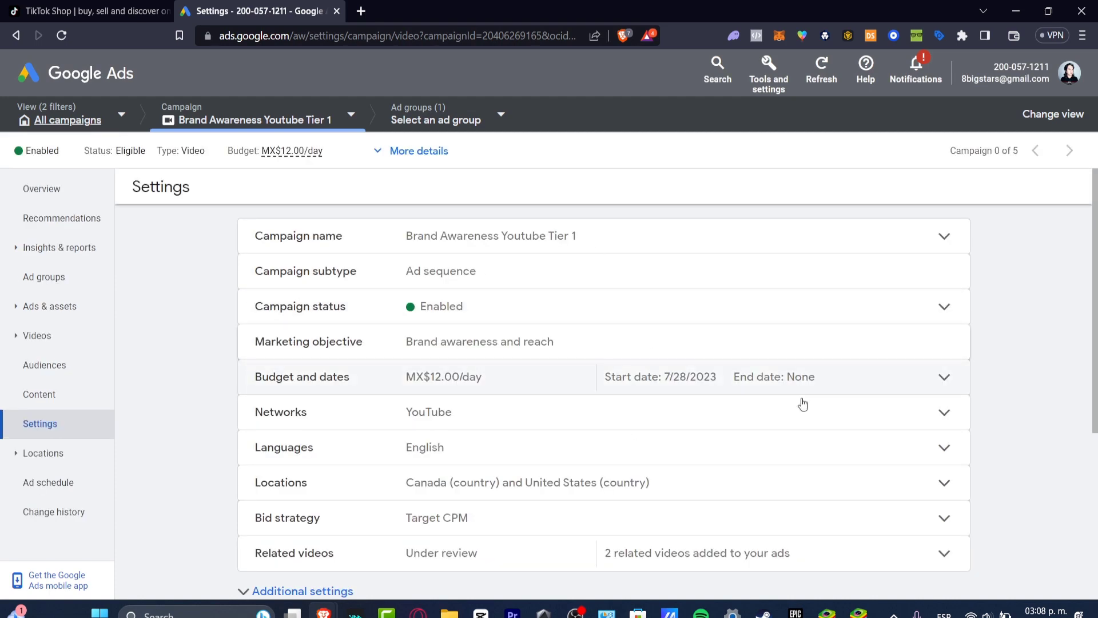
Step: Review the campaign Overview and notifications, then go to the campaign's Recommendations
scroll(812, 409, down, 5)
click(95, 188)
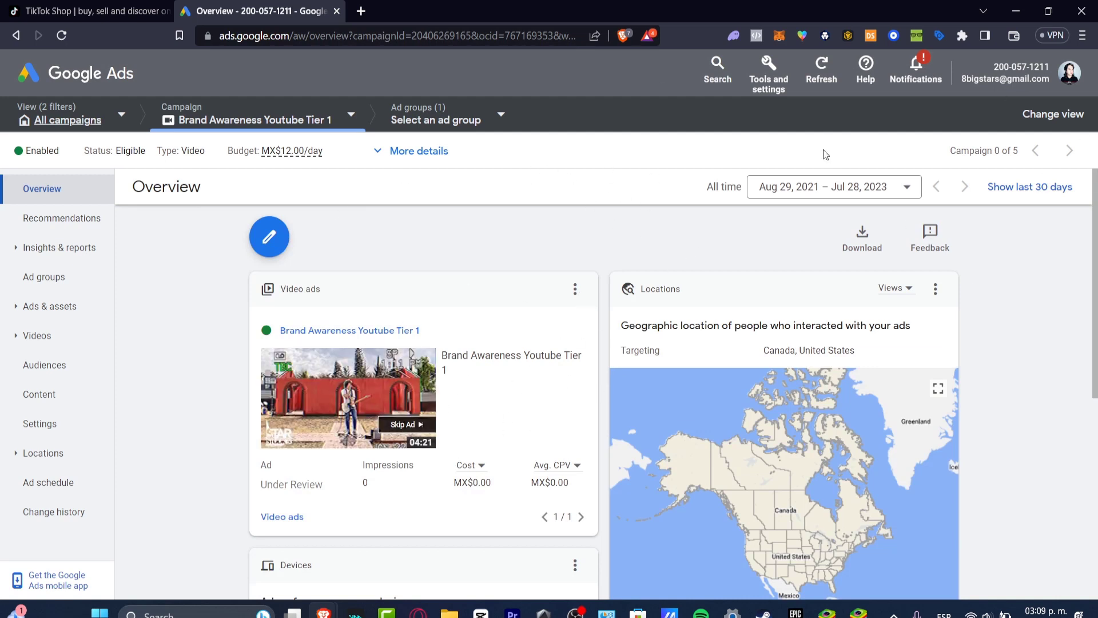
click(919, 65)
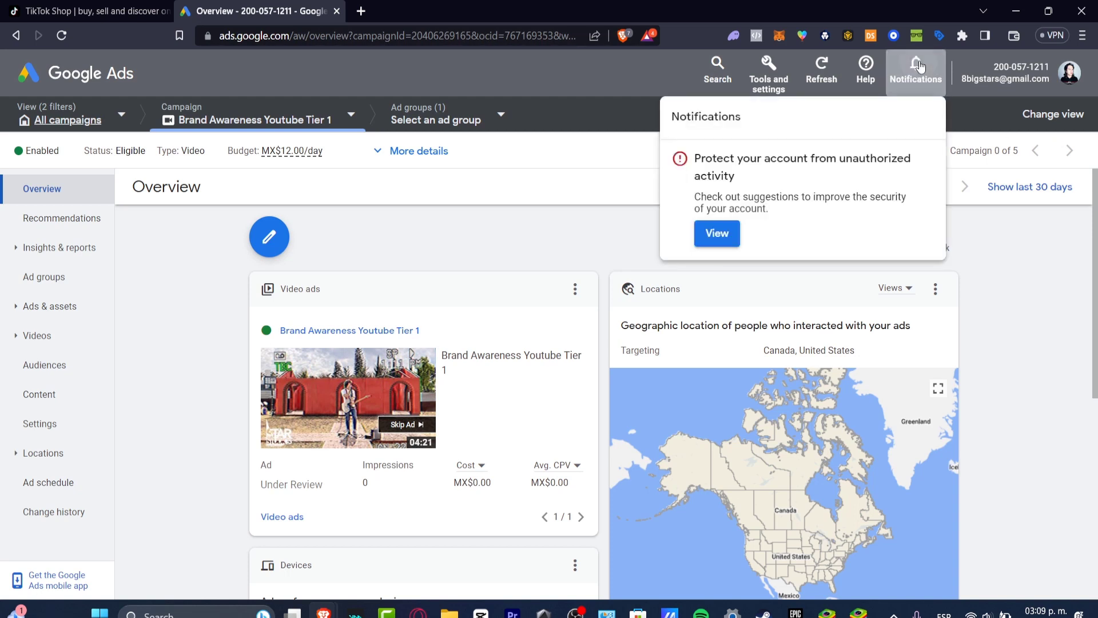
click(920, 65)
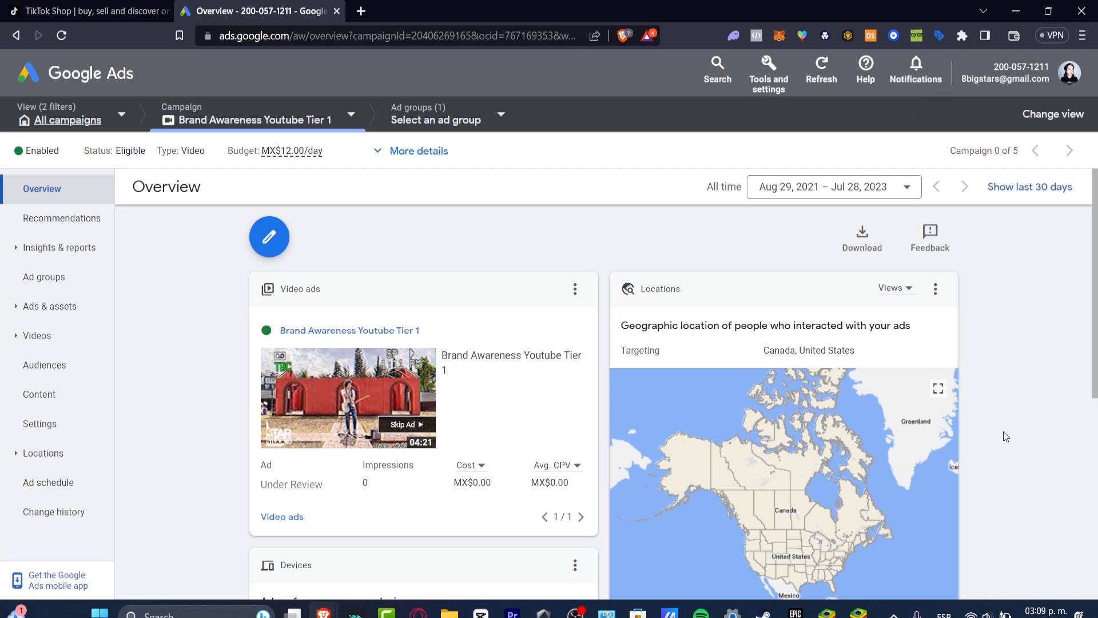
scroll(1006, 435, down, 5)
click(51, 216)
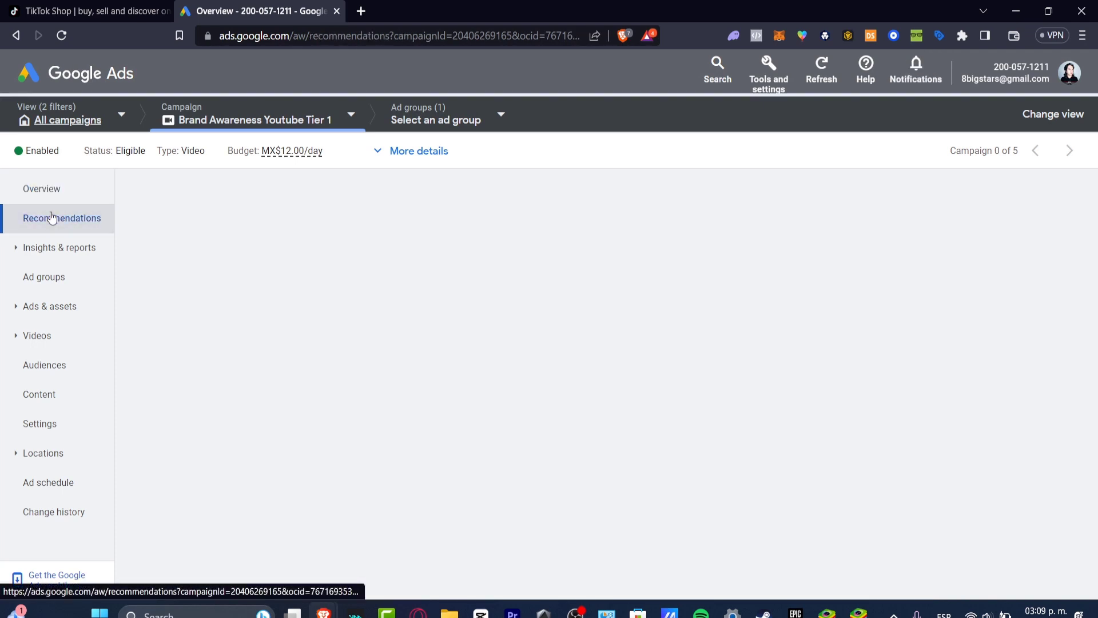